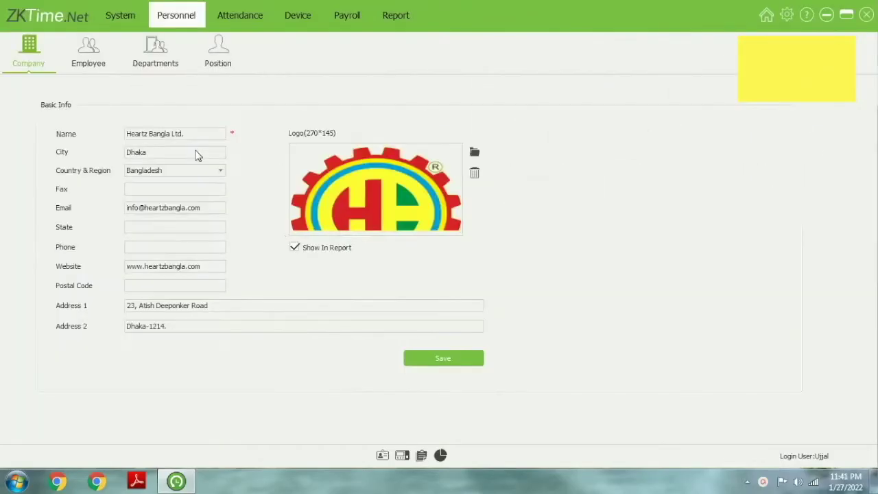
Review the employee, department and position records, then switch to the Attendance module.
click(96, 68)
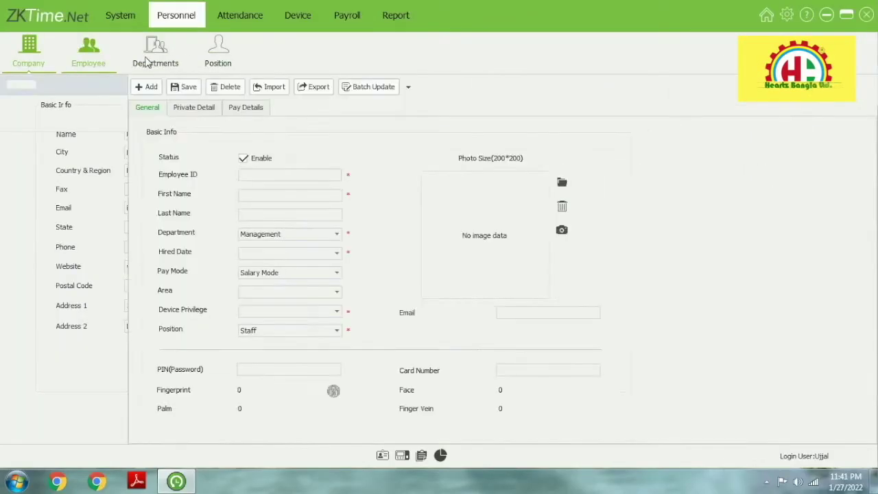
click(147, 61)
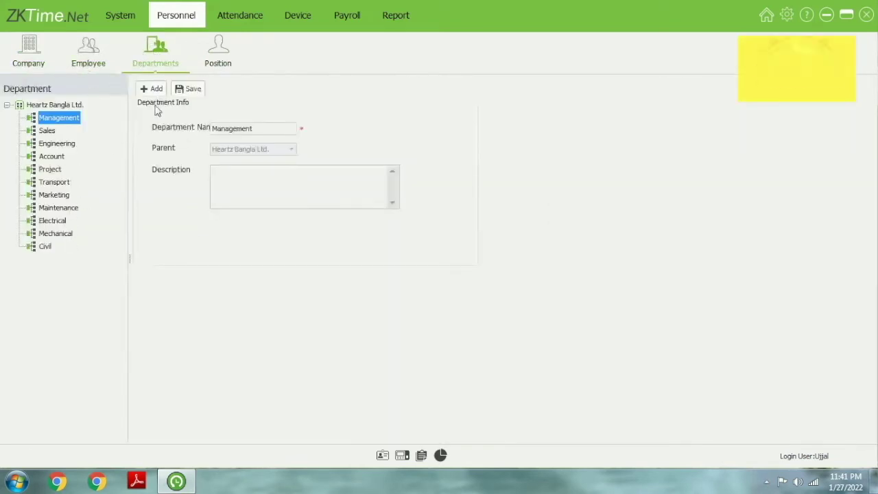
click(204, 63)
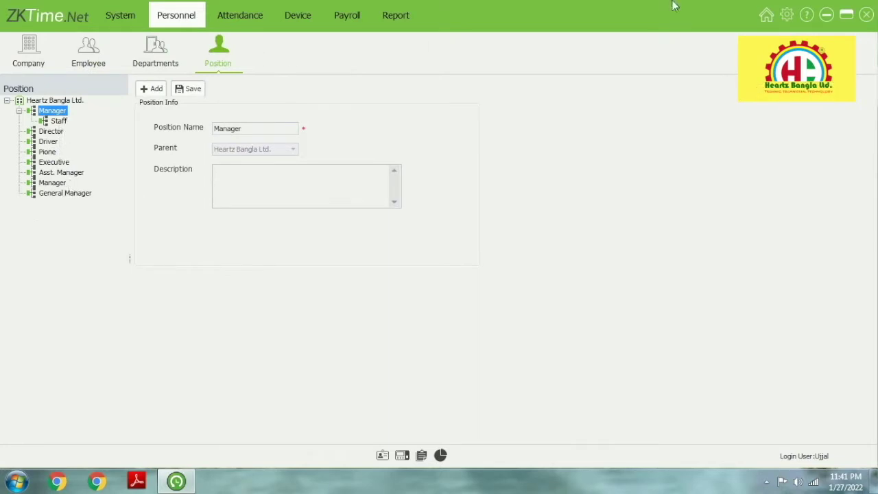
click(766, 13)
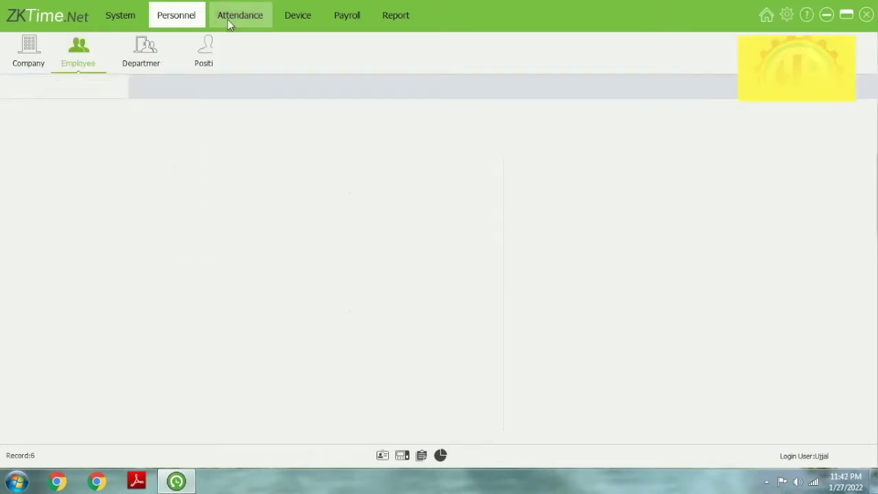
click(239, 15)
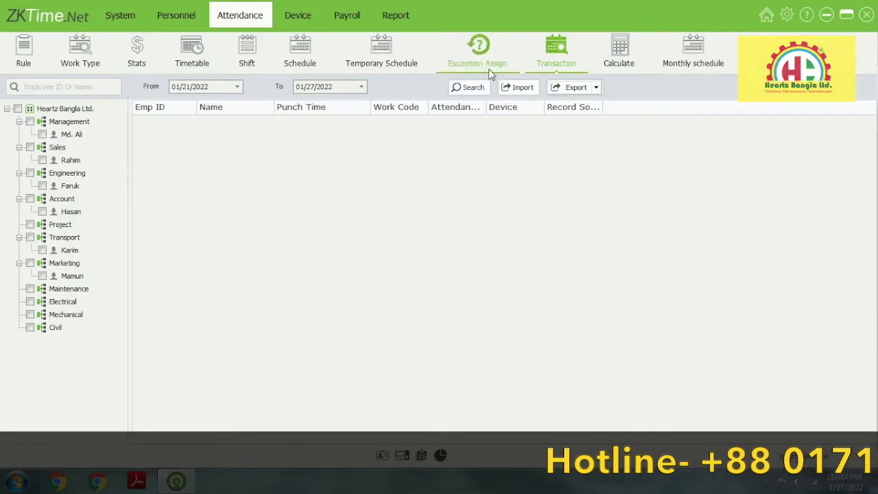
Show the Attendance Calculate page, then the Monthly Schedule view for January 2022.
click(617, 65)
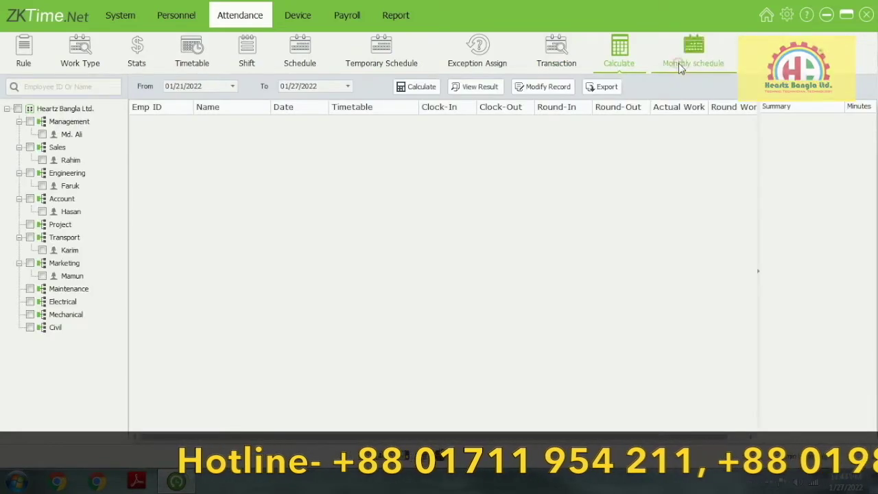
click(679, 63)
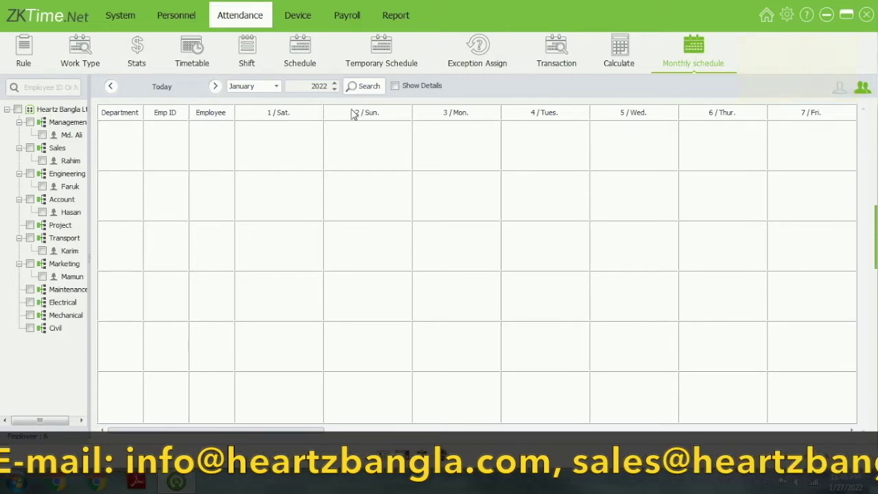
click(277, 87)
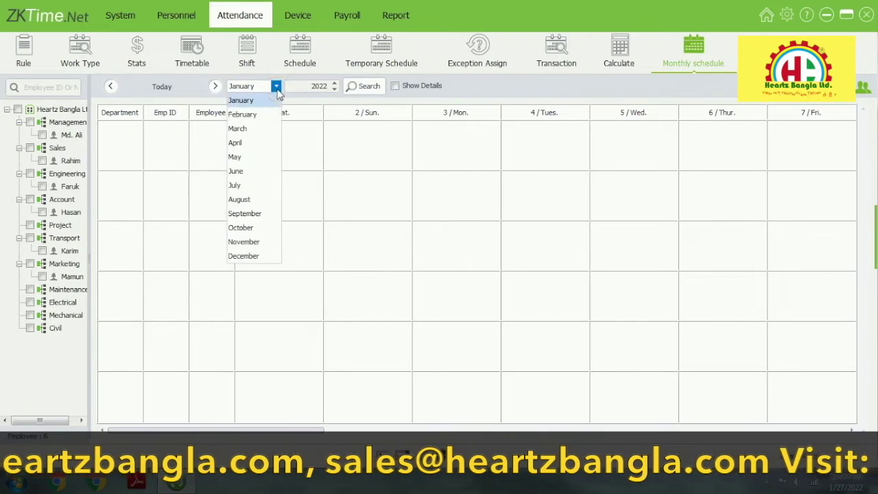
click(264, 101)
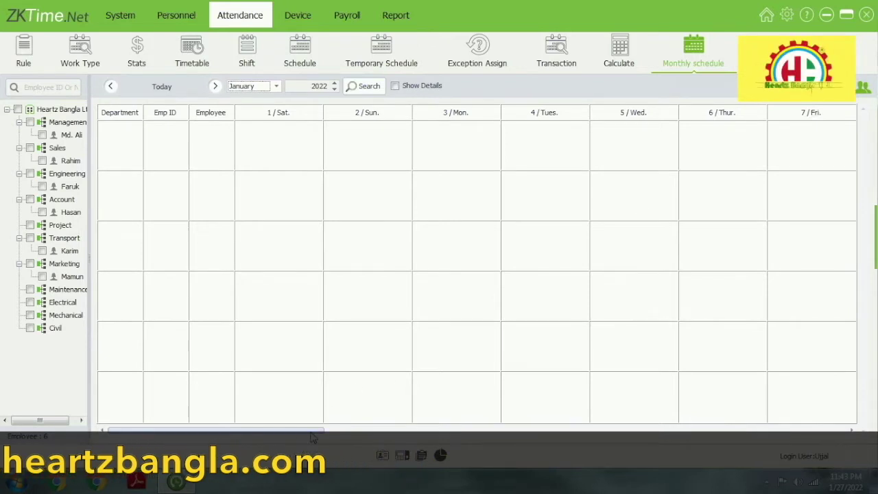
drag(312, 432, 858, 423)
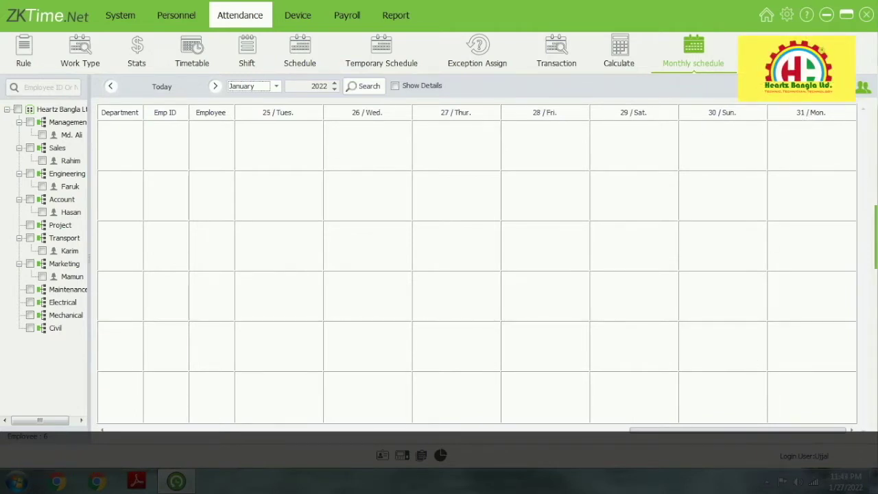
drag(685, 430, 113, 430)
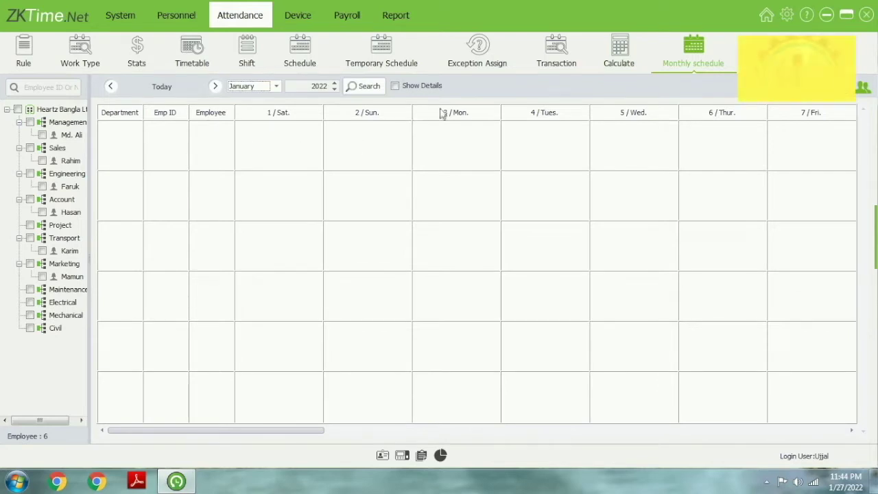
click(621, 63)
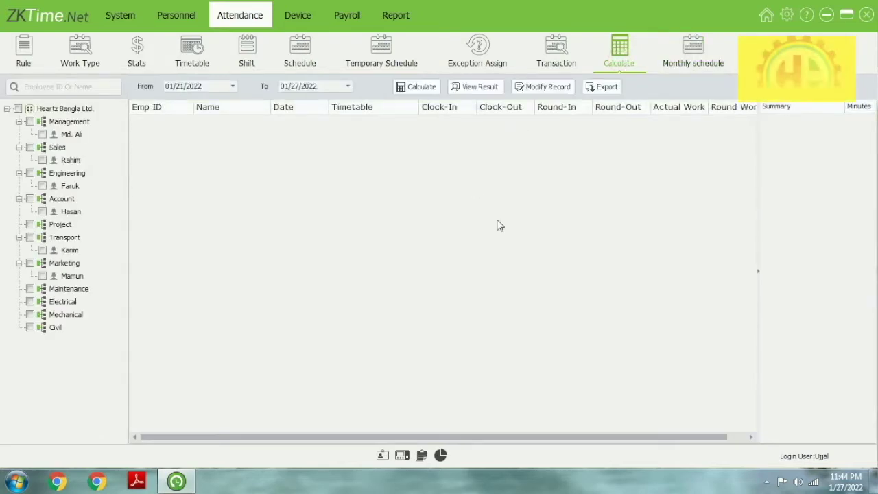
Go from Transaction records to the January 2022 Exception Assign calendar with Sick Leave.
click(557, 54)
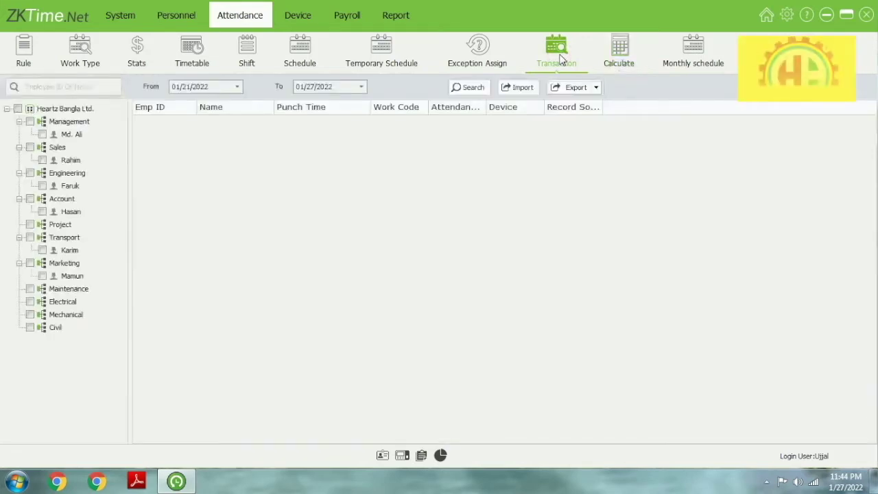
click(458, 56)
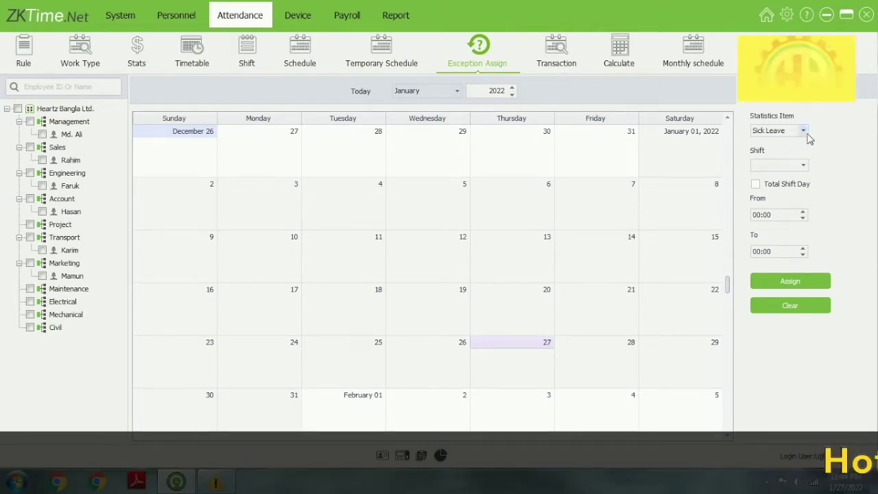
Keep Sick Leave and Day Off in the leave and temporary schedules, then view the Default shift Schedule.
click(803, 131)
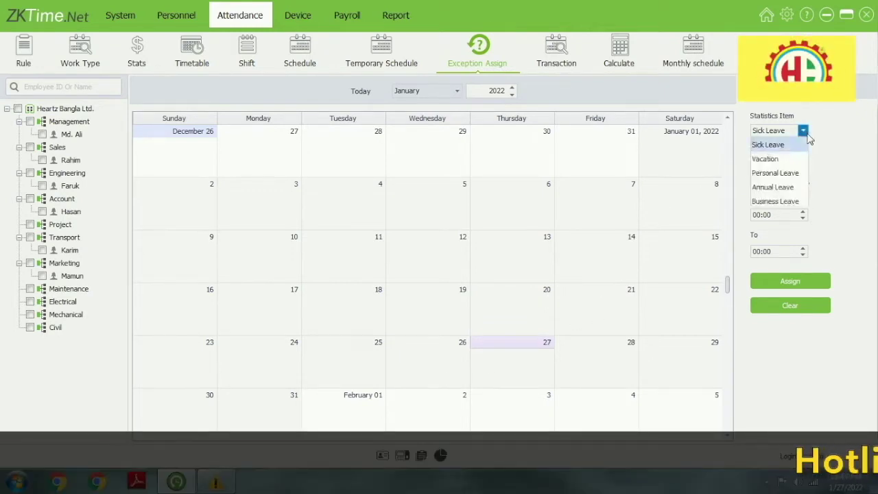
click(853, 151)
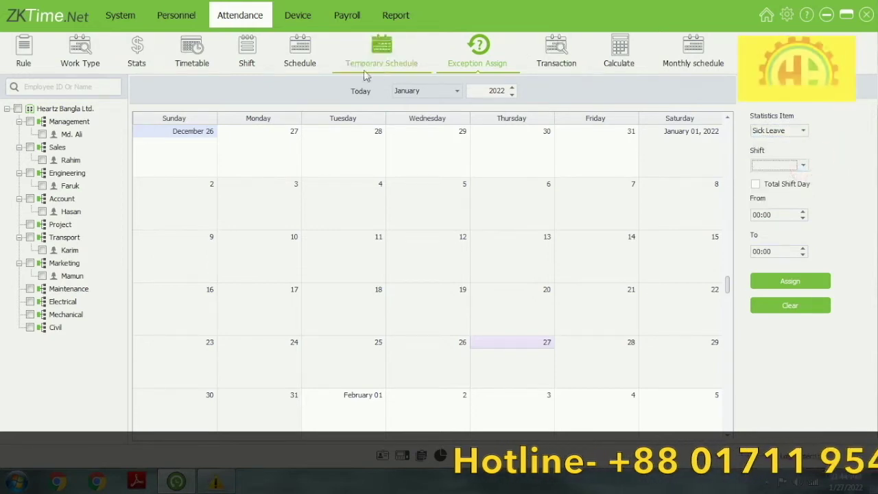
click(382, 61)
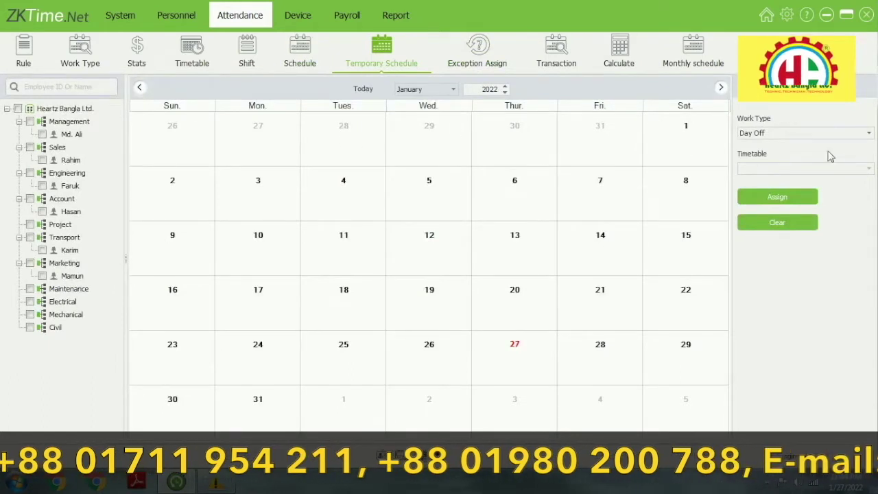
click(866, 136)
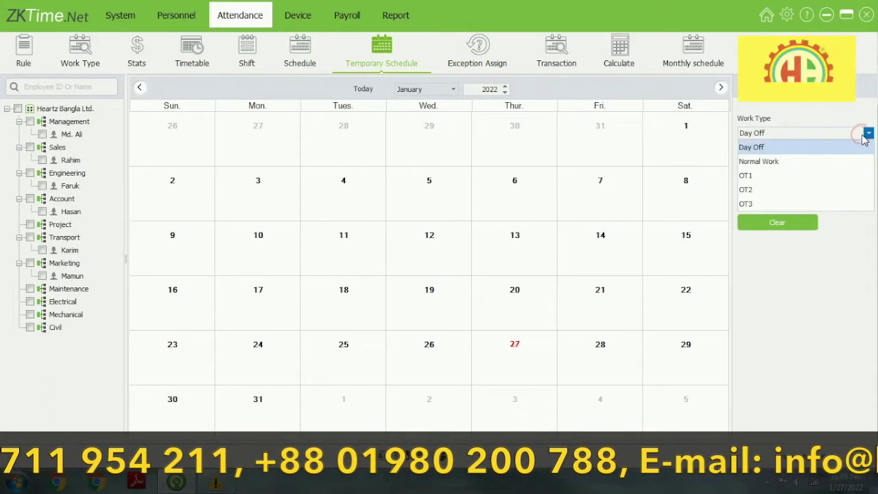
click(850, 108)
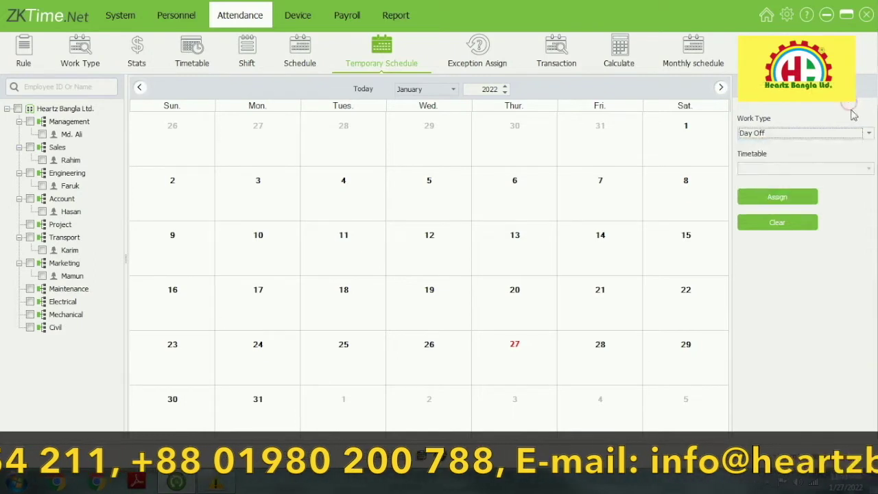
click(301, 59)
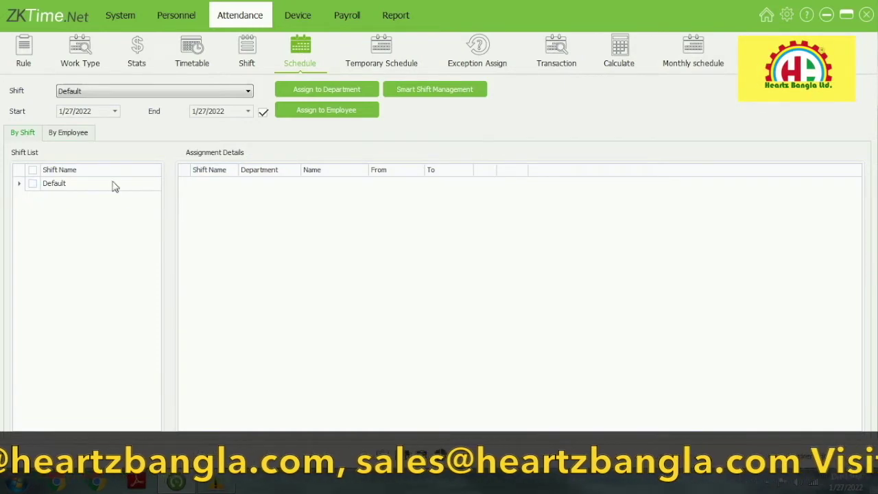
Check the Default shift and 09:00–18:00 timetable, then list the 16 statistics items.
click(251, 68)
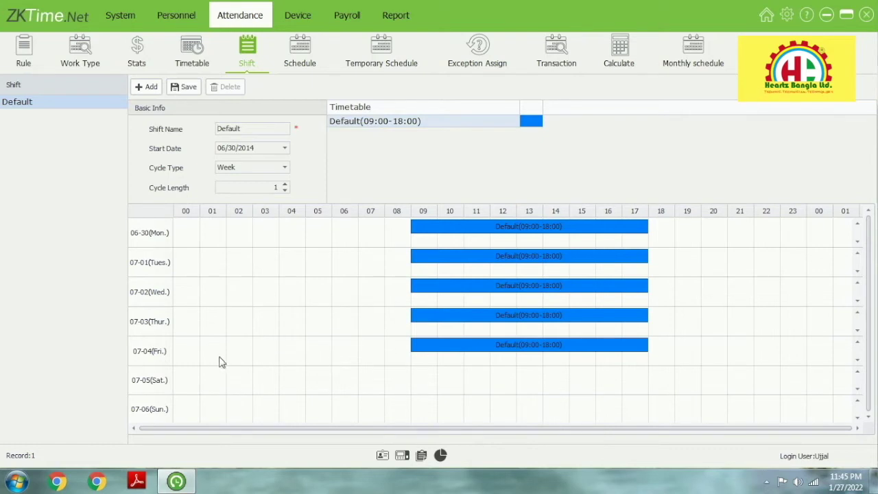
click(187, 63)
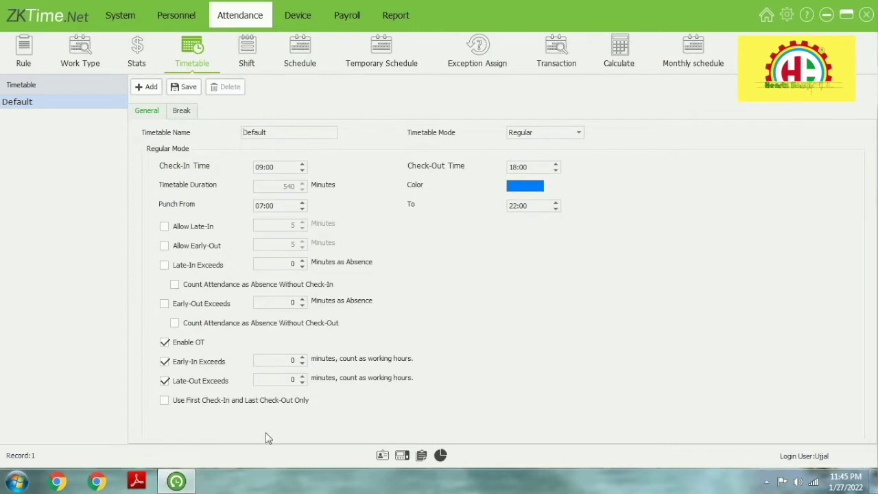
click(147, 87)
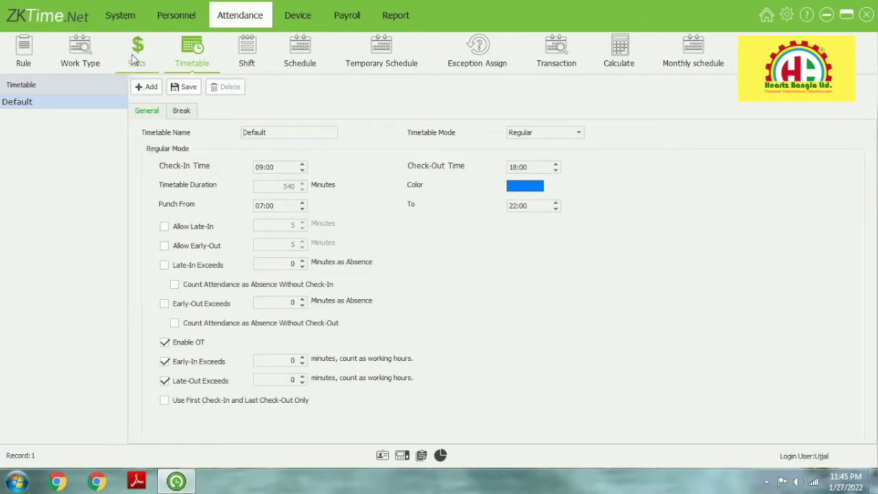
click(134, 59)
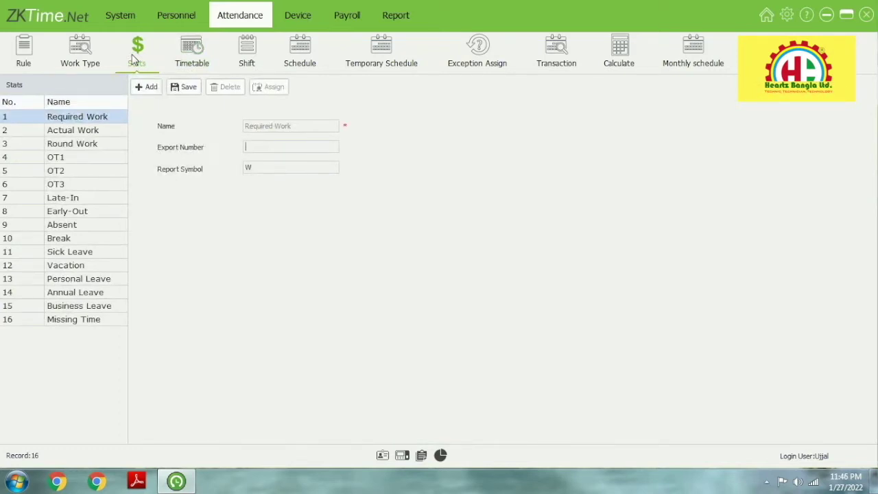
View work types, then the Rule page with Saturday/Sunday weekend and 480/660/840 OT levels.
click(85, 64)
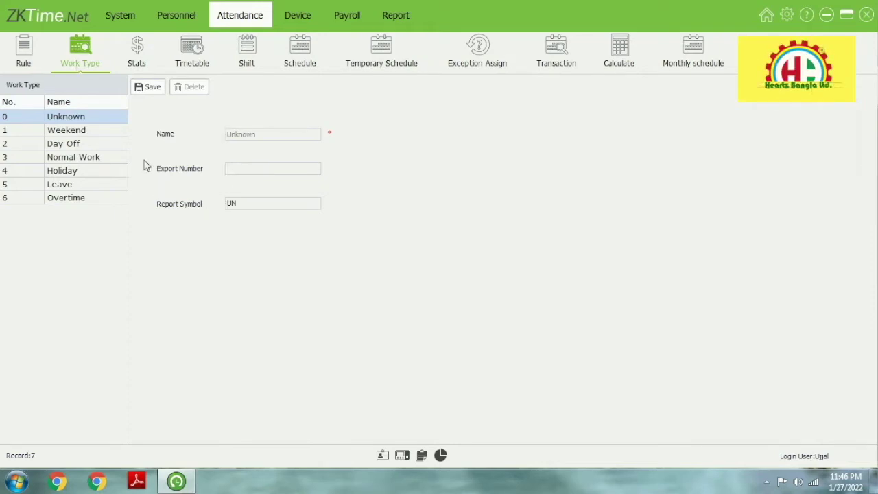
click(26, 60)
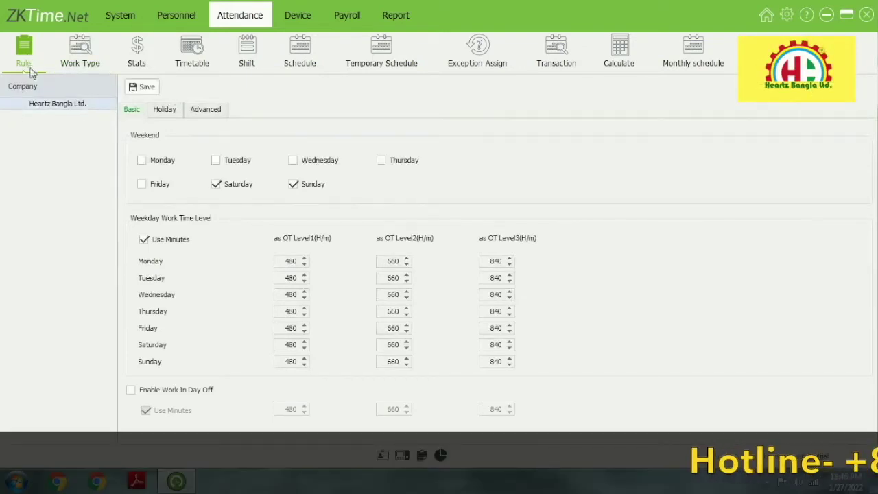
Select the company and clear Saturday and Sunday, leaving Friday as the only weekend day.
click(71, 105)
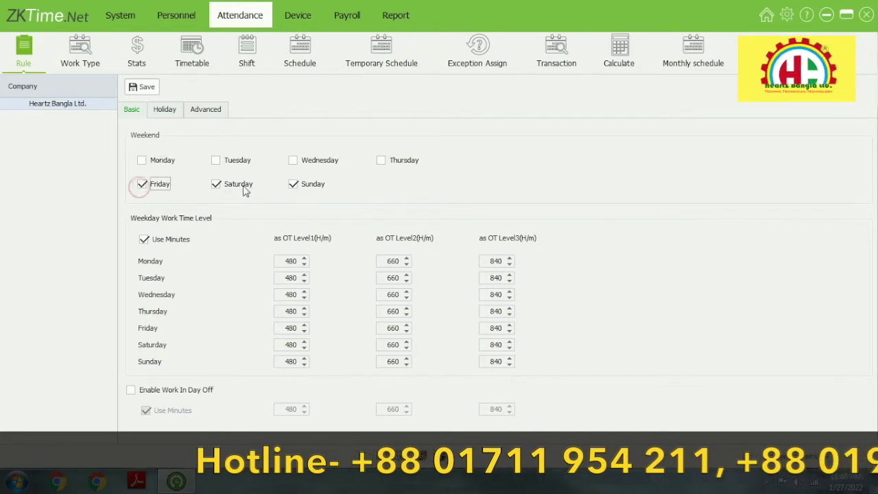
click(213, 193)
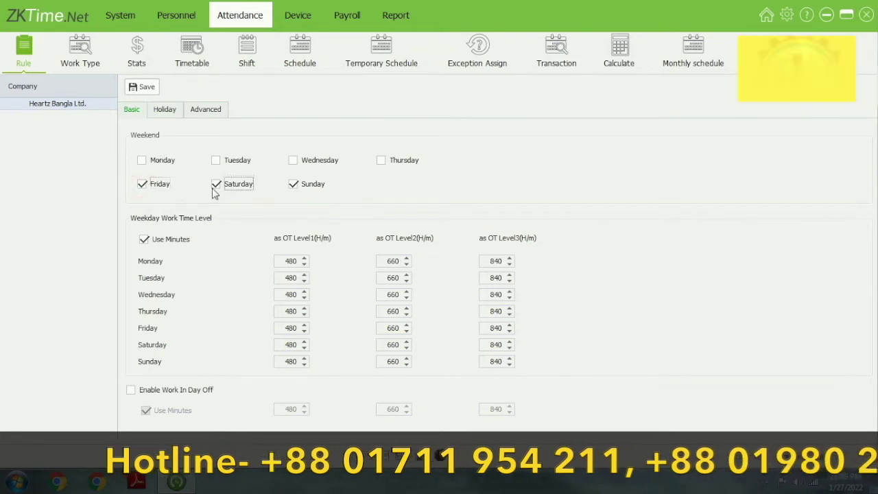
click(292, 186)
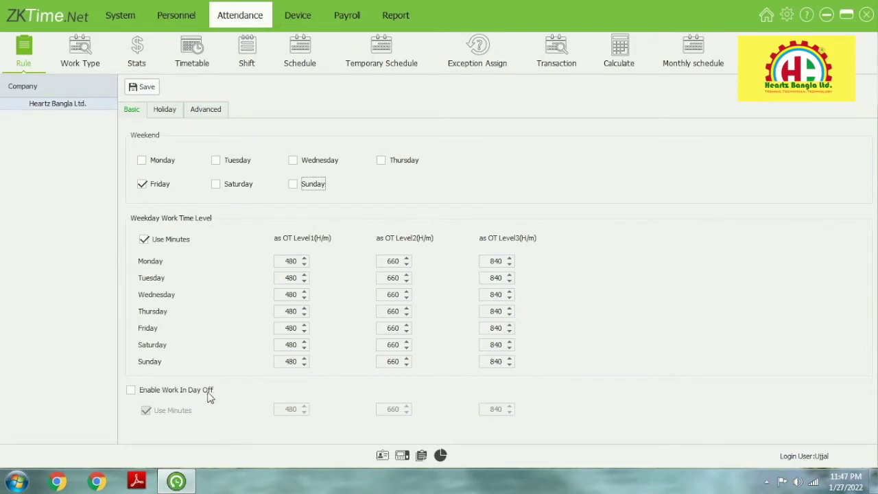
click(132, 395)
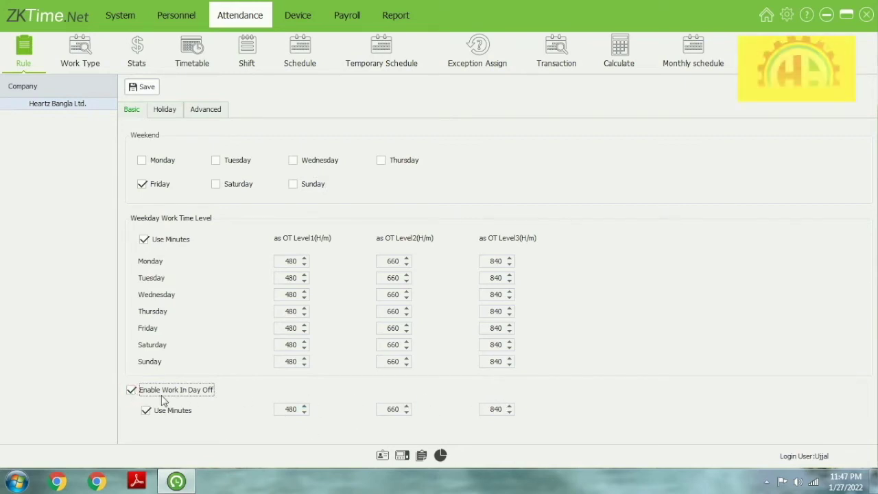
click(132, 390)
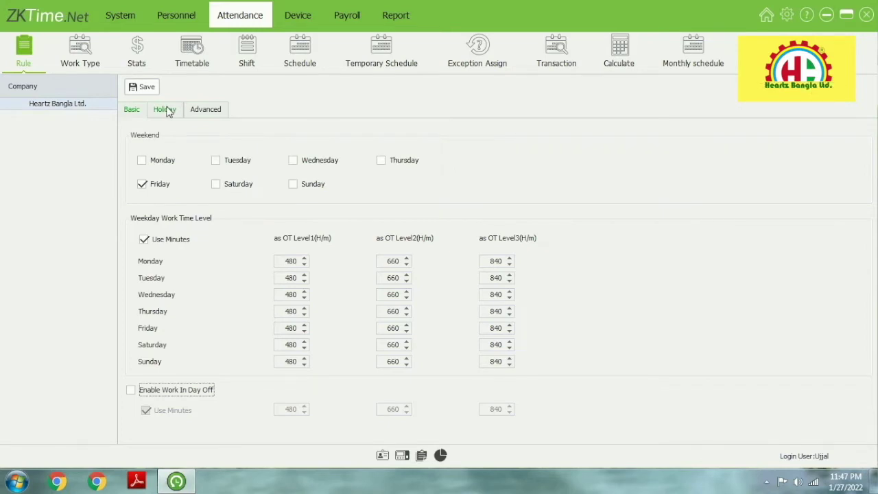
click(144, 242)
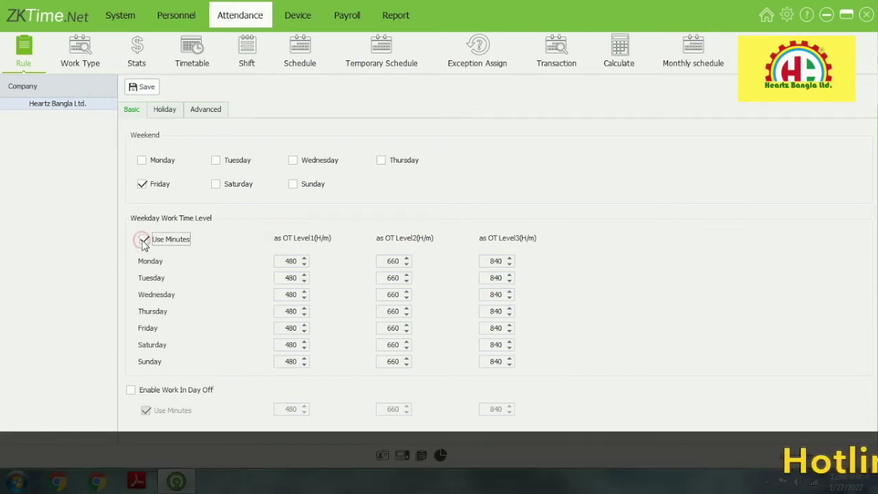
Show the holiday settings with the calendar set to January 2022.
click(165, 117)
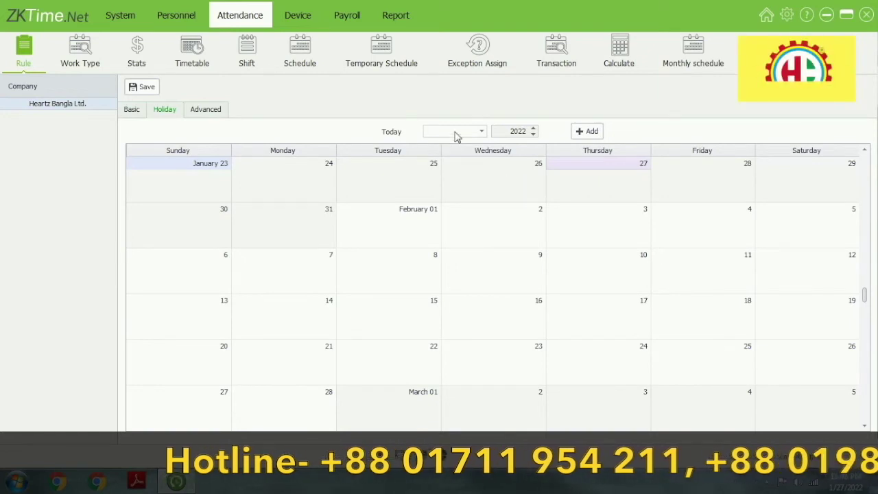
click(483, 132)
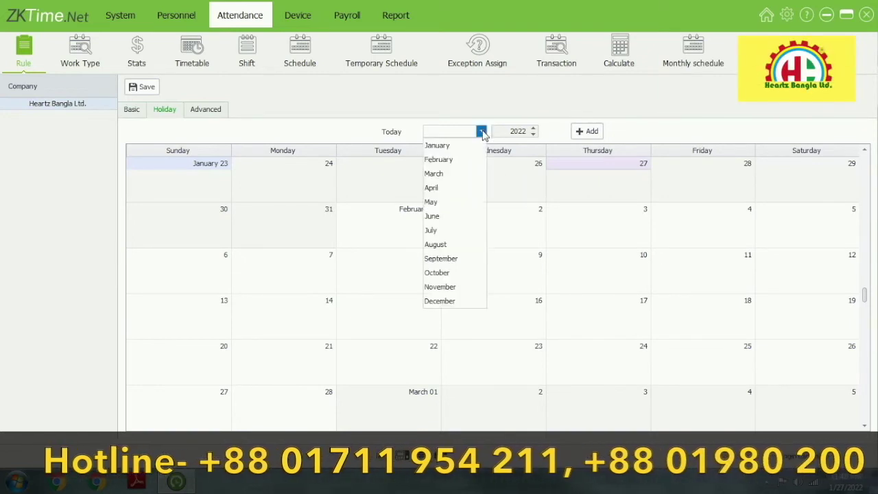
click(465, 146)
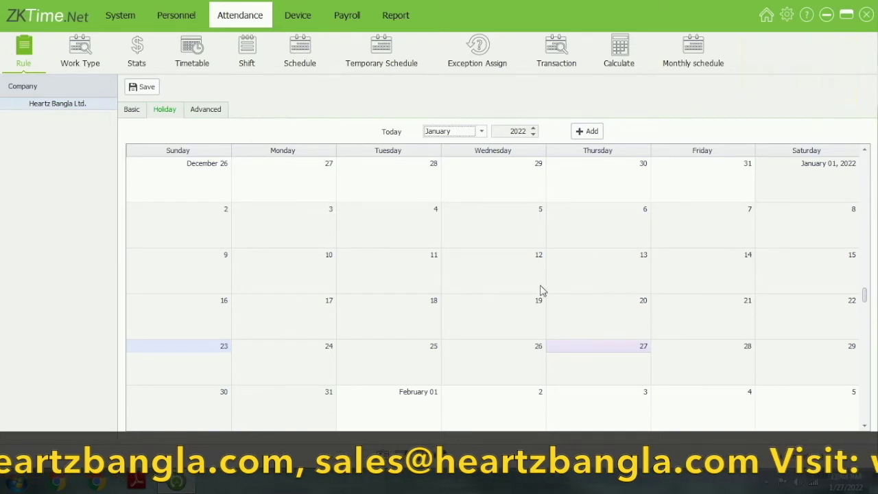
Select Friday, January 7 and start a new holiday entry.
click(617, 212)
click(732, 218)
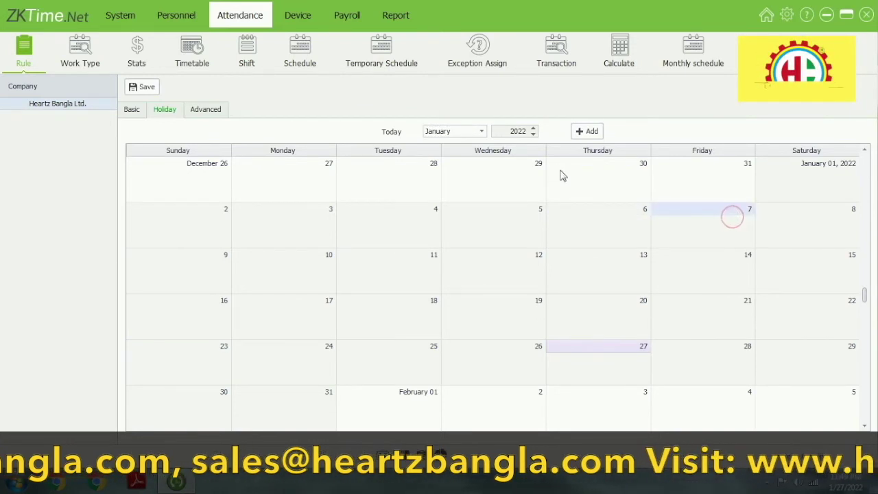
click(587, 131)
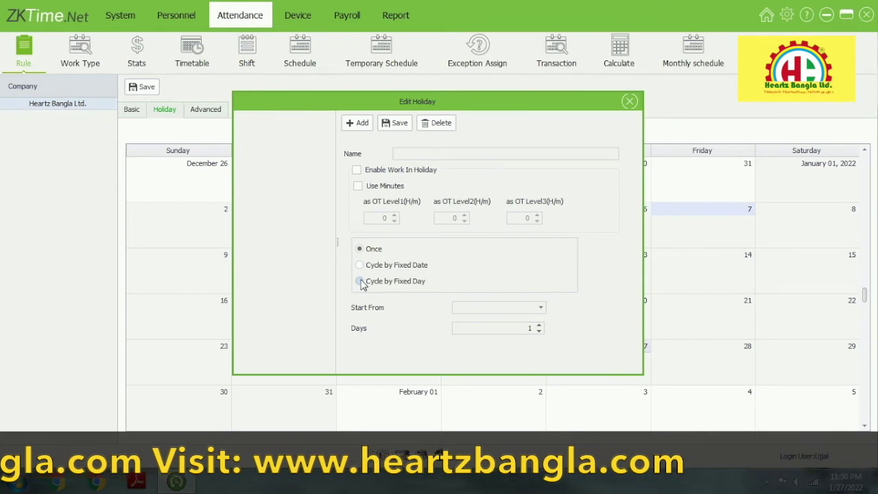
Set the holiday's recurrence to Cycle by Fixed Date after trying Cycle by Fixed Day.
click(398, 123)
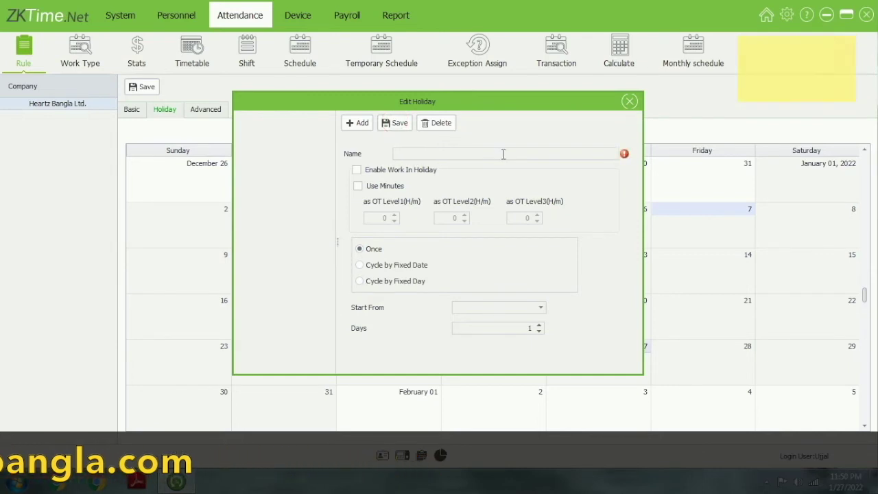
click(358, 281)
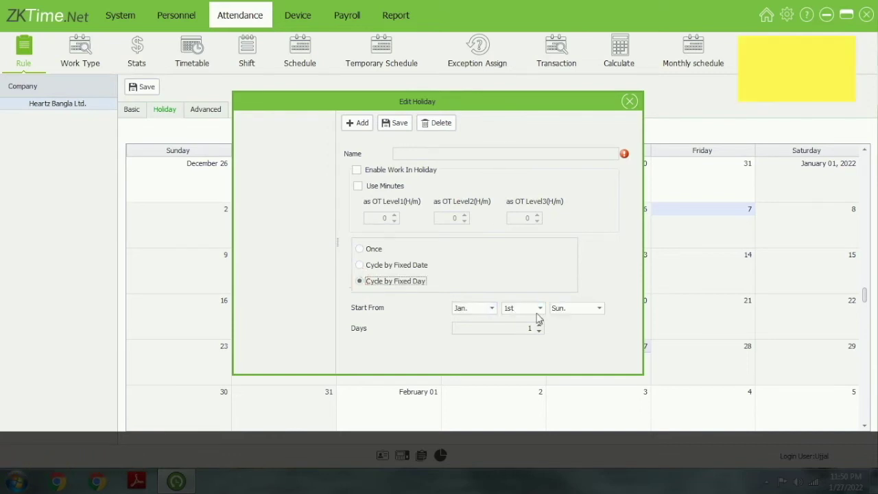
click(540, 309)
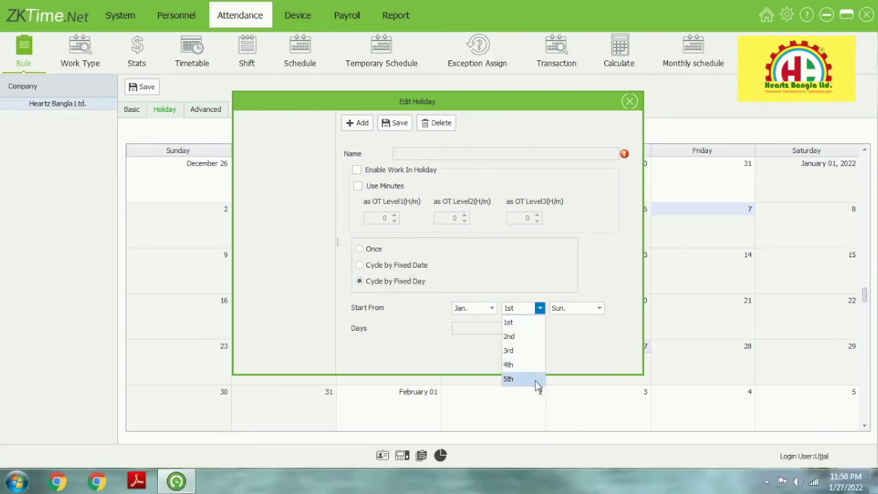
click(508, 319)
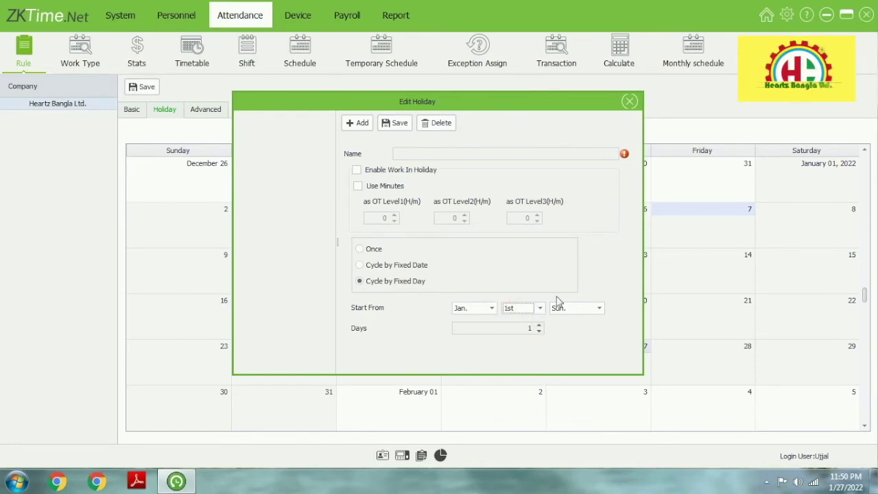
click(361, 265)
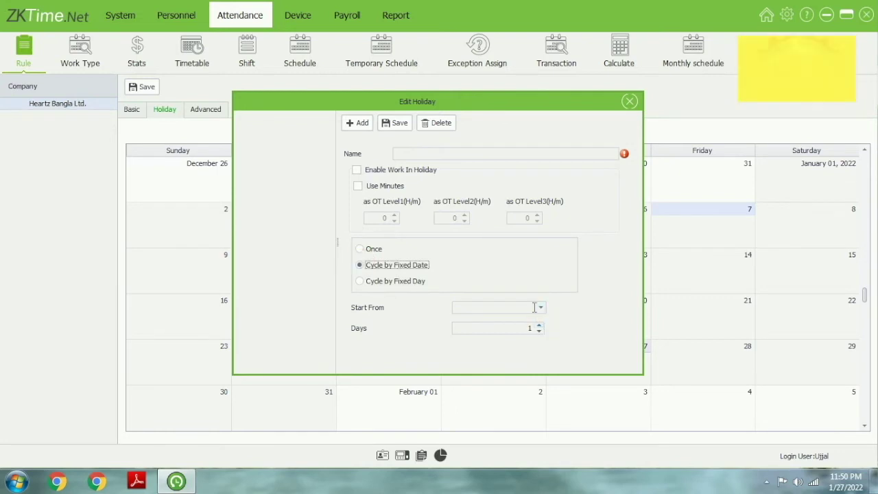
Set the holiday start date to 1/7/2022 and name it 'friday'.
click(540, 308)
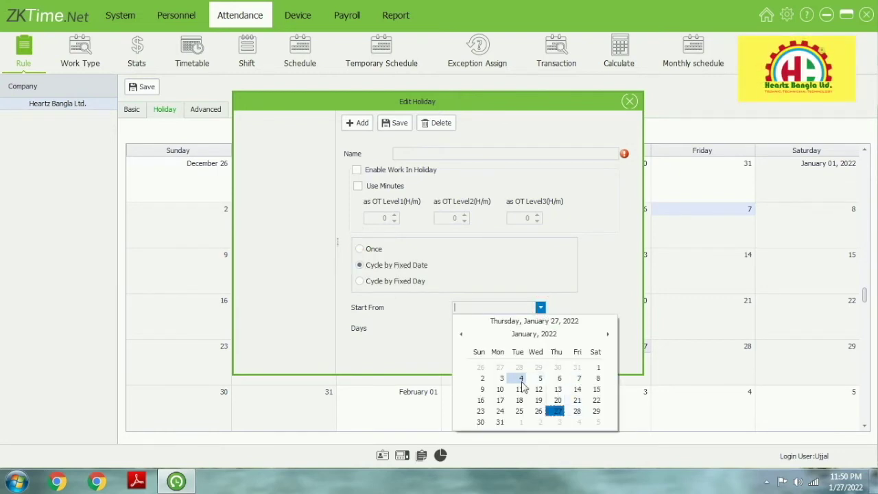
click(579, 378)
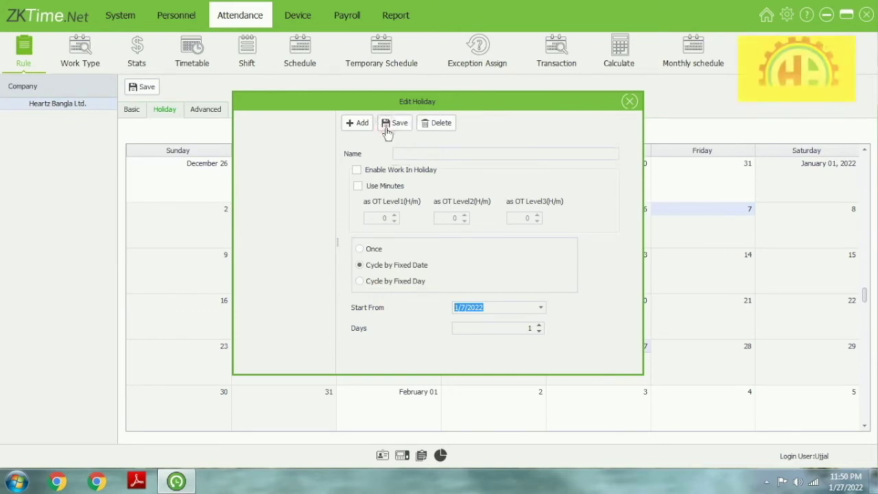
click(447, 154)
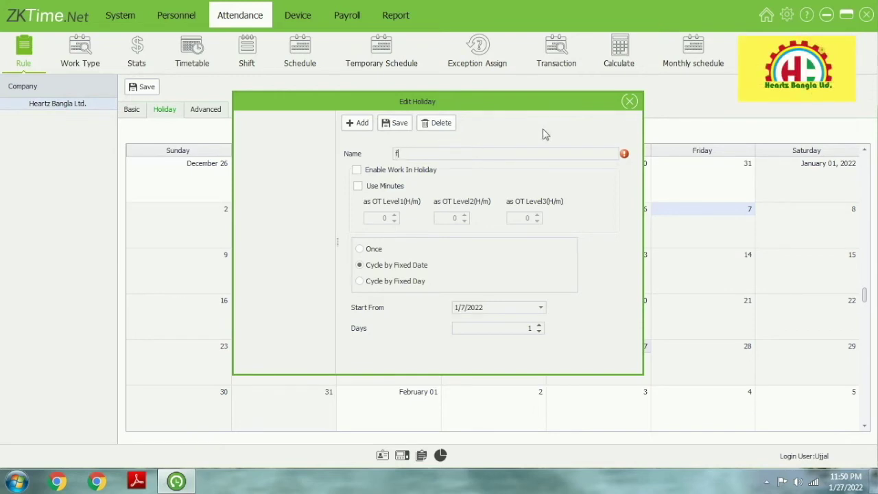
text(iday)
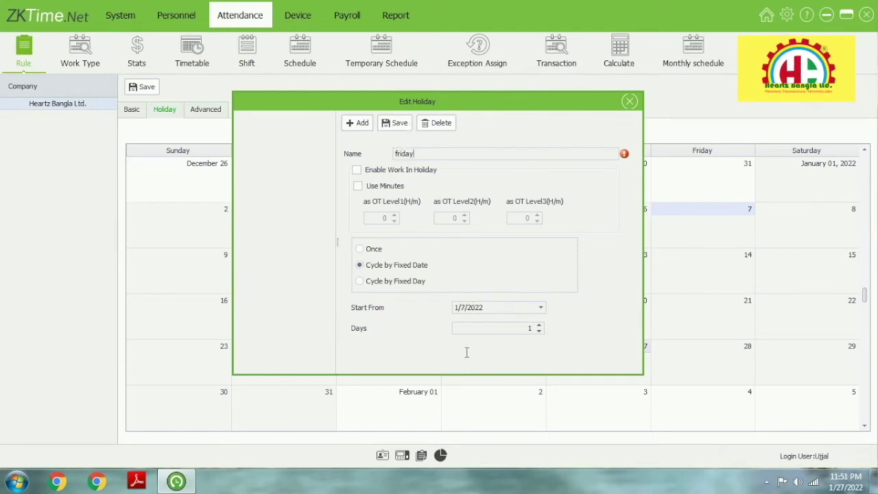
Save the 'friday' holiday as a one-time occurrence and close Edit Holiday.
click(405, 132)
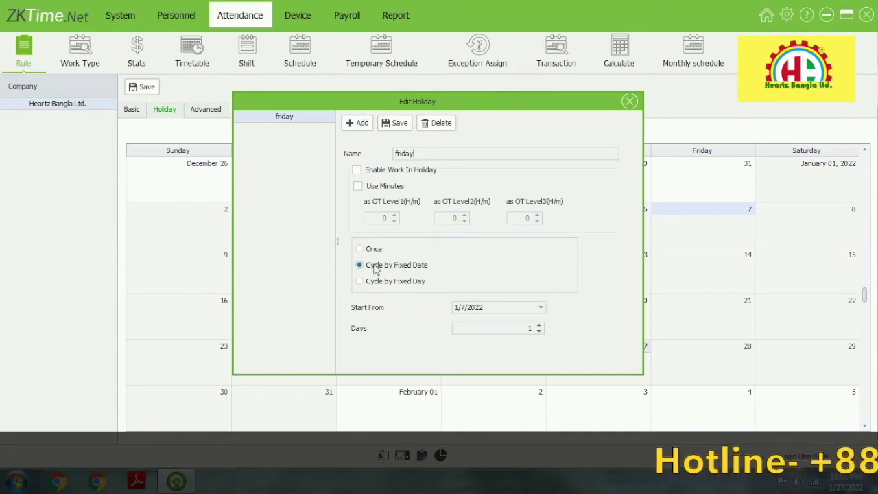
click(359, 248)
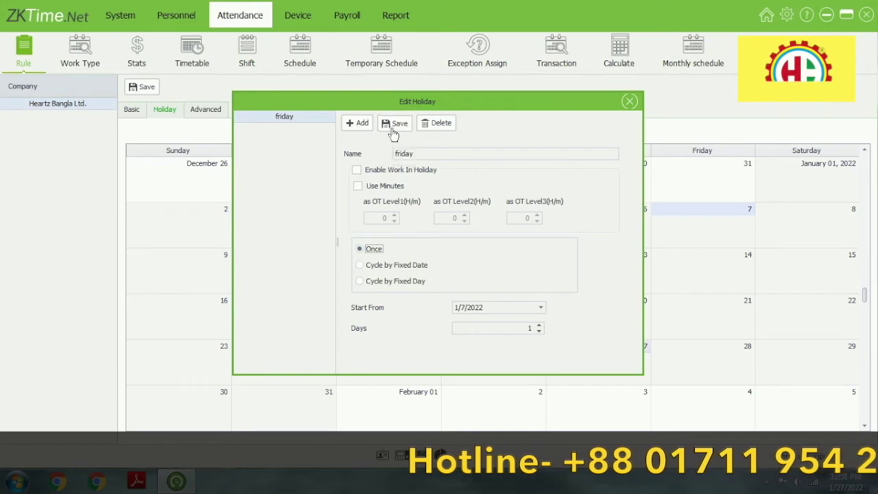
click(629, 101)
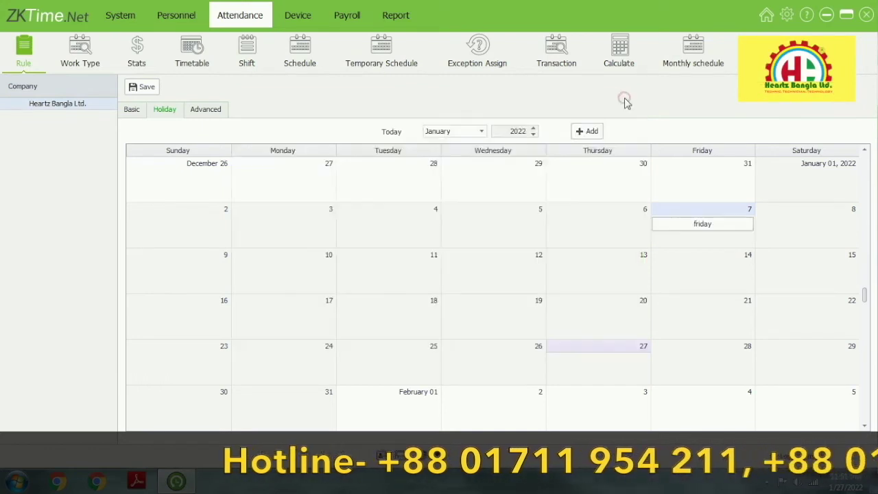
Select the friday holiday and the January 10 to 14 dates on the calendar.
click(708, 231)
click(708, 232)
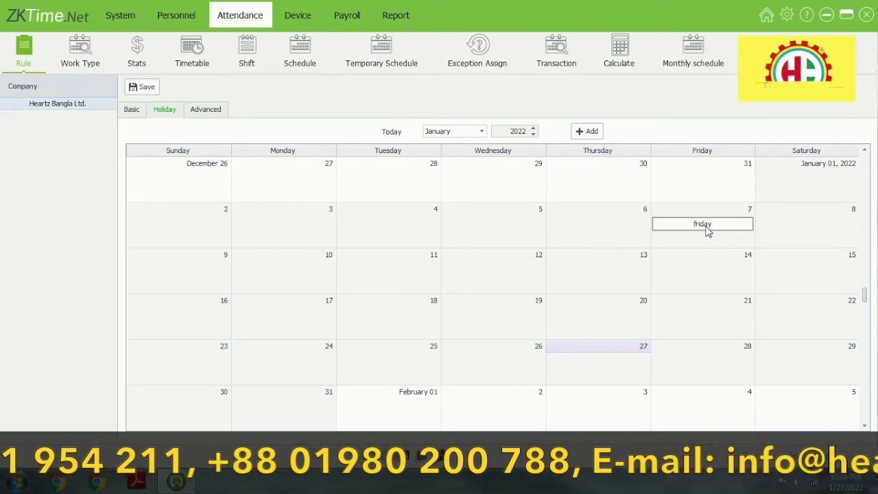
click(317, 263)
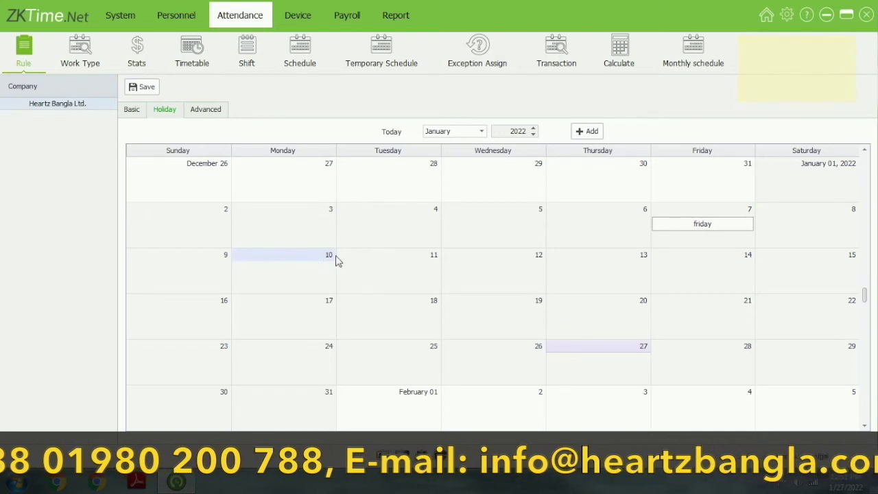
click(707, 266)
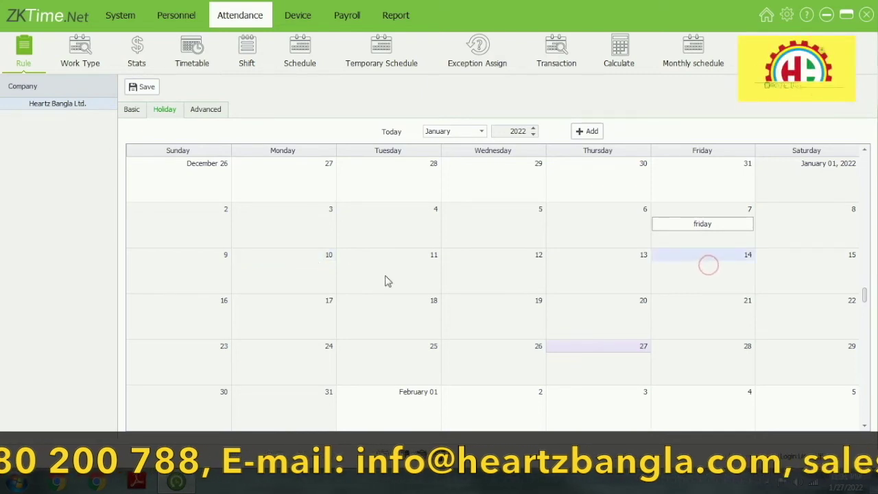
click(307, 270)
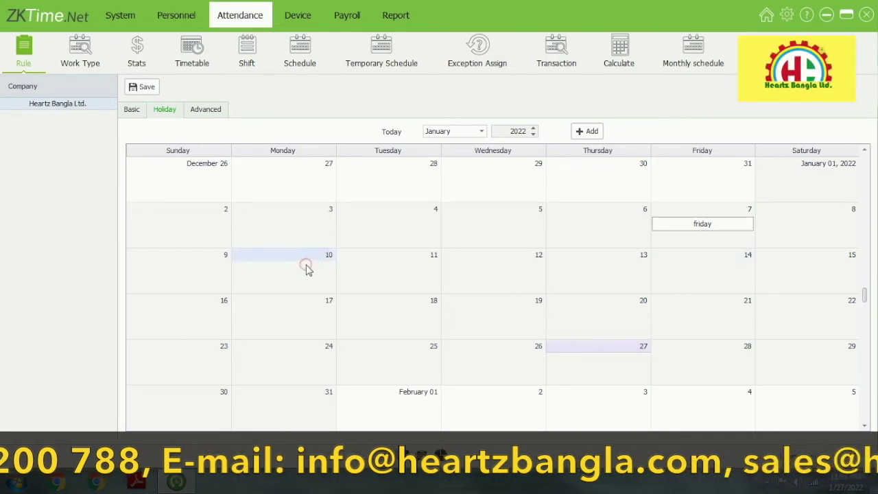
Add a new holiday named 'eid' cycling by fixed date, starting 1/10/2022.
click(587, 132)
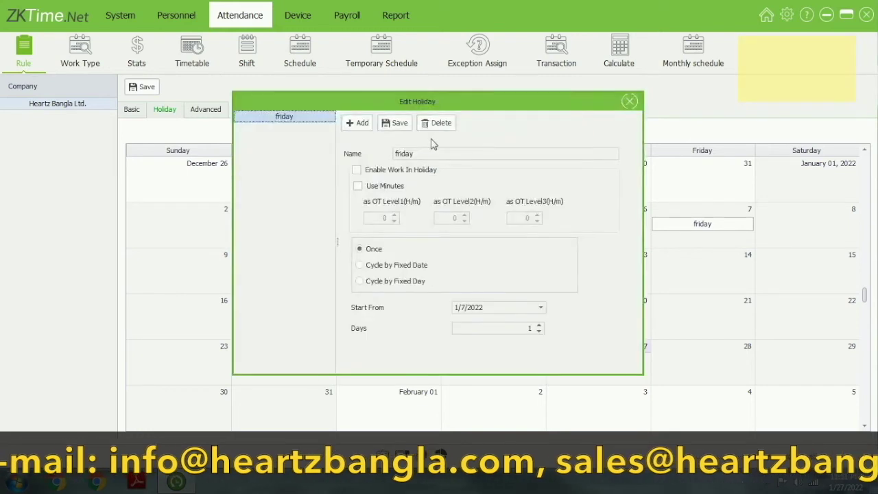
click(410, 157)
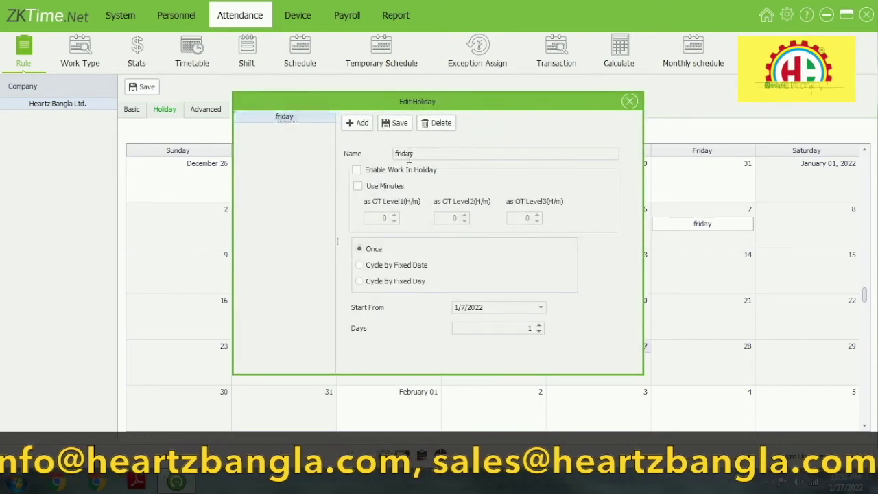
text(eid)
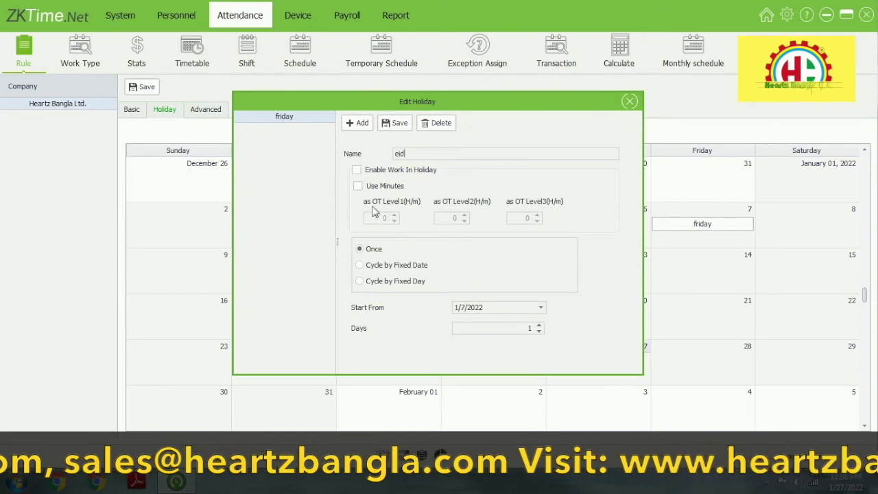
click(359, 268)
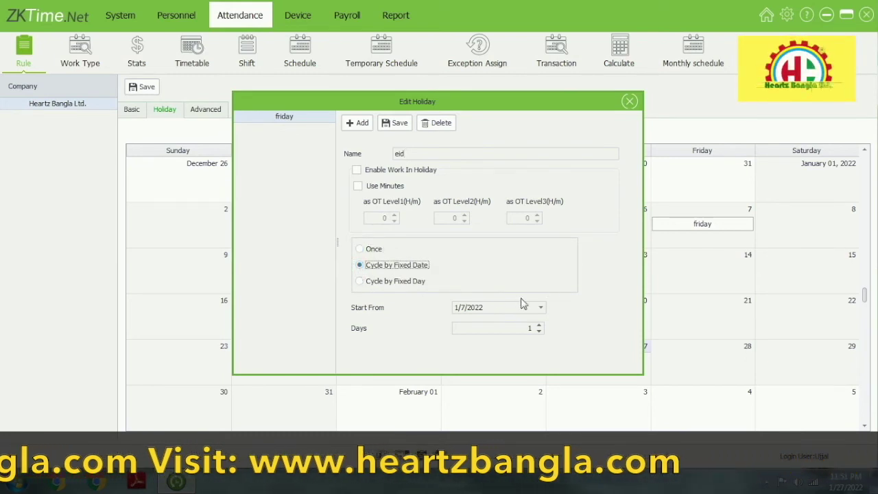
click(540, 308)
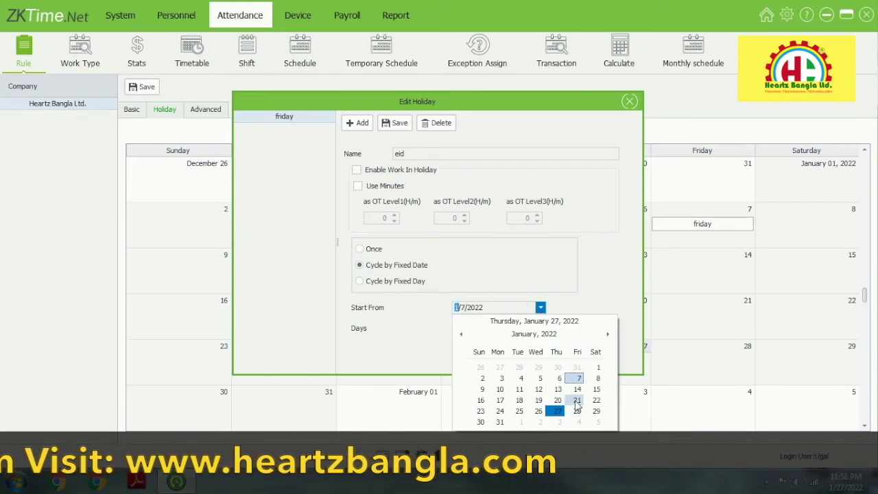
click(500, 388)
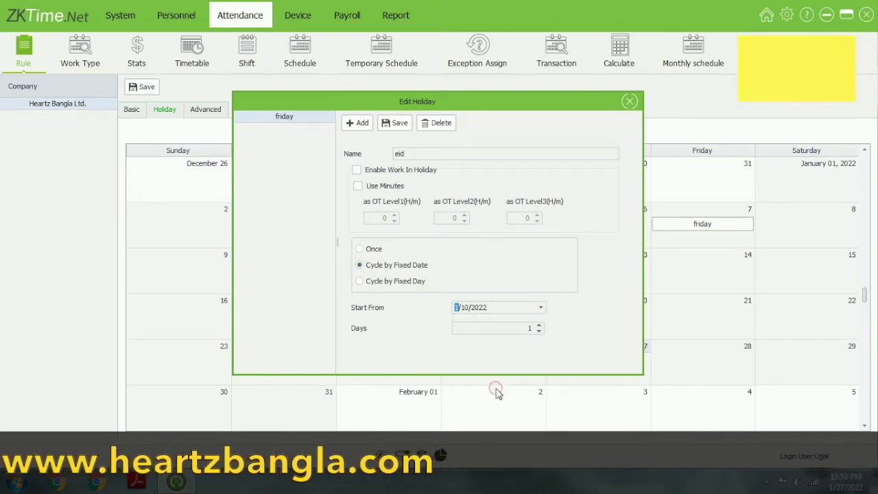
Raise the eid holiday length to 5 days and save it.
click(539, 326)
click(539, 325)
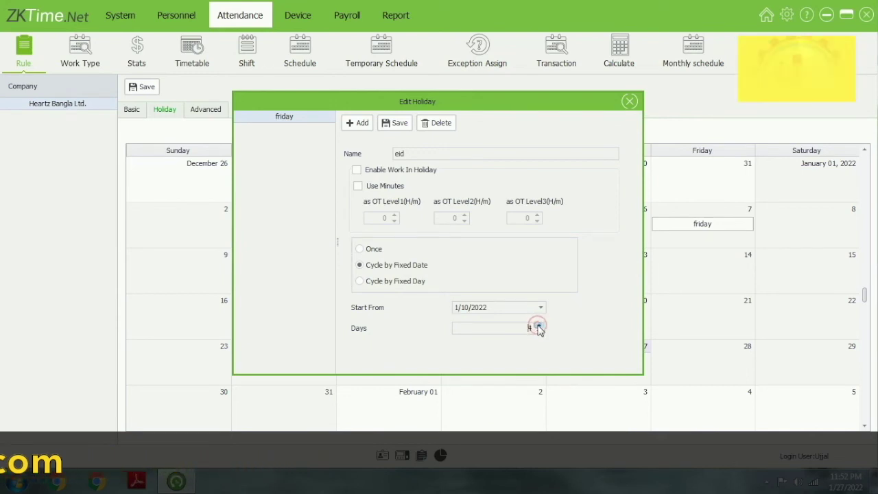
click(539, 326)
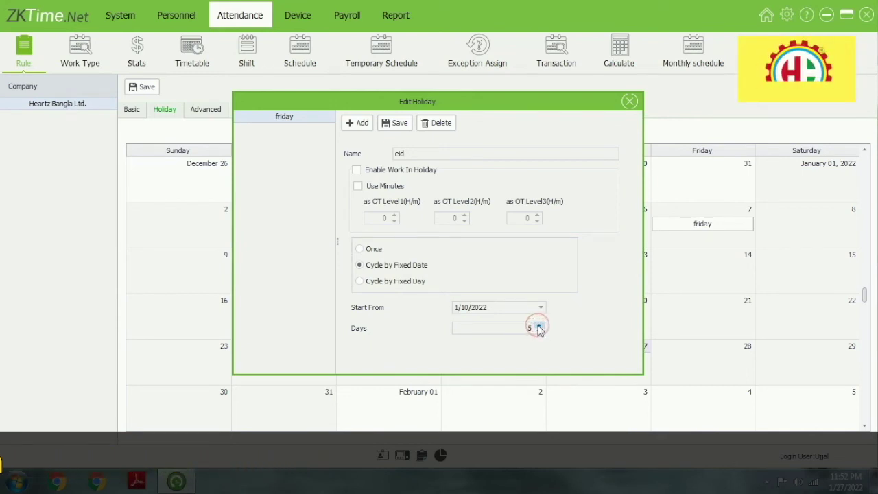
click(403, 124)
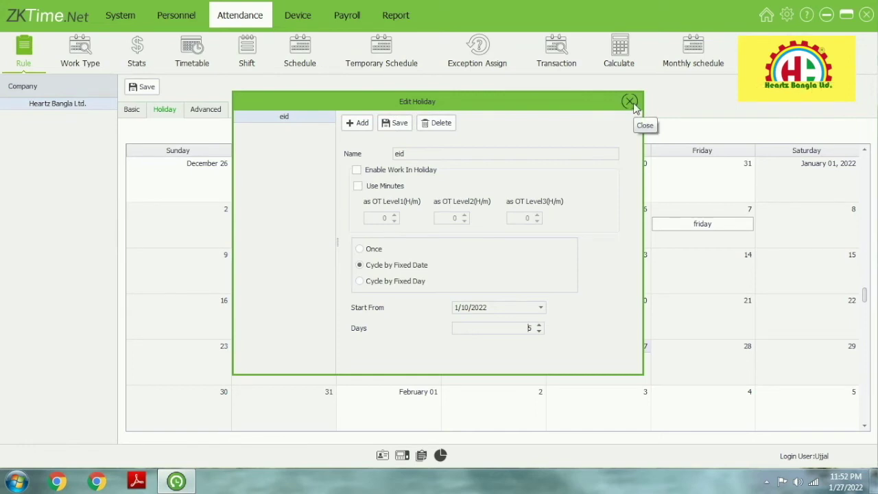
click(404, 132)
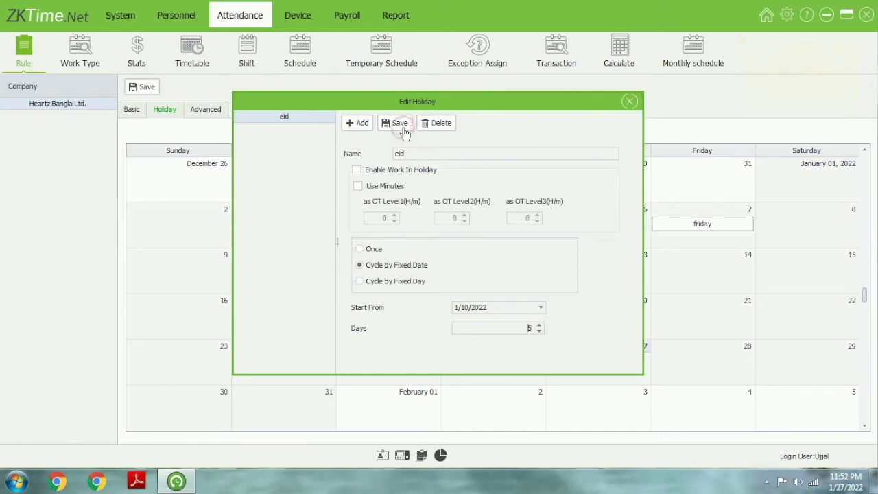
Close the Edit Holiday dialog and check eid marked on January 10–14.
click(629, 103)
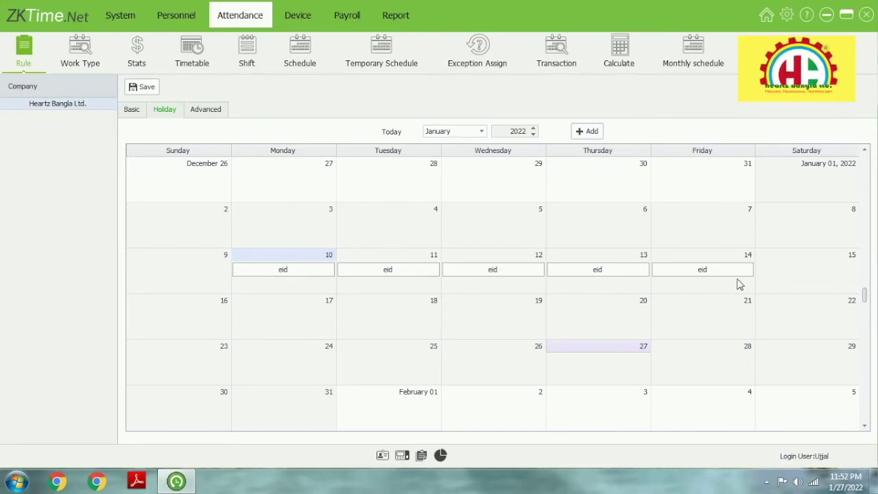
scroll(706, 287, down, 1)
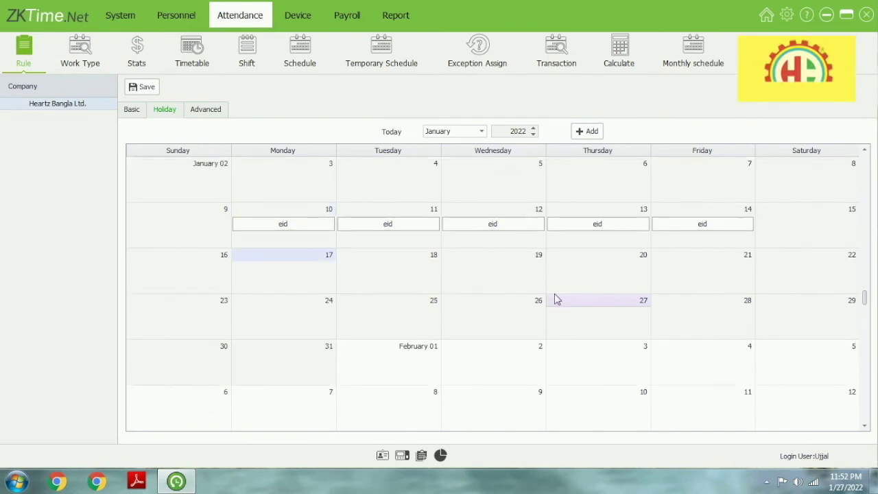
scroll(555, 298, down, 1)
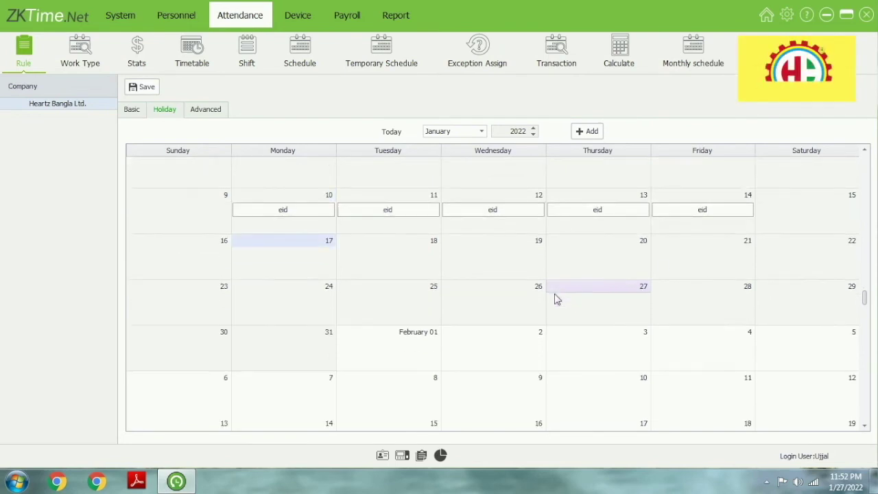
click(195, 114)
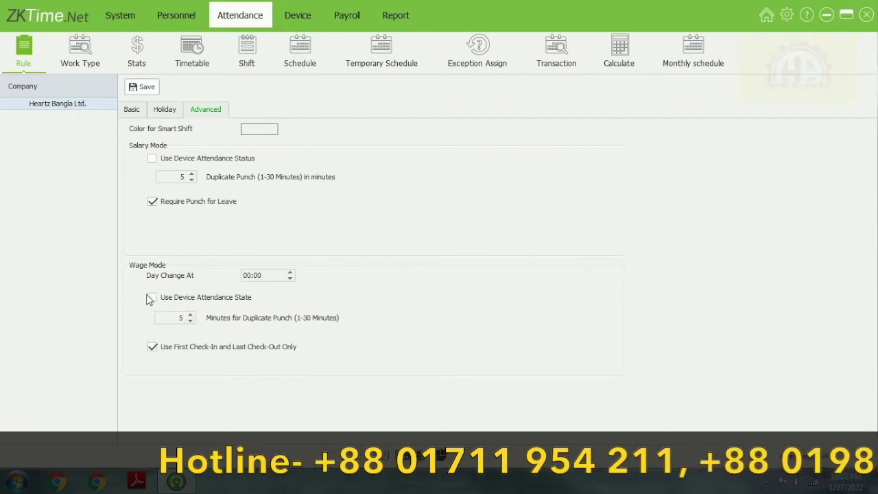
Review Advanced settings, leaving device attendance status off and duplicate punch at 5 minutes.
click(153, 159)
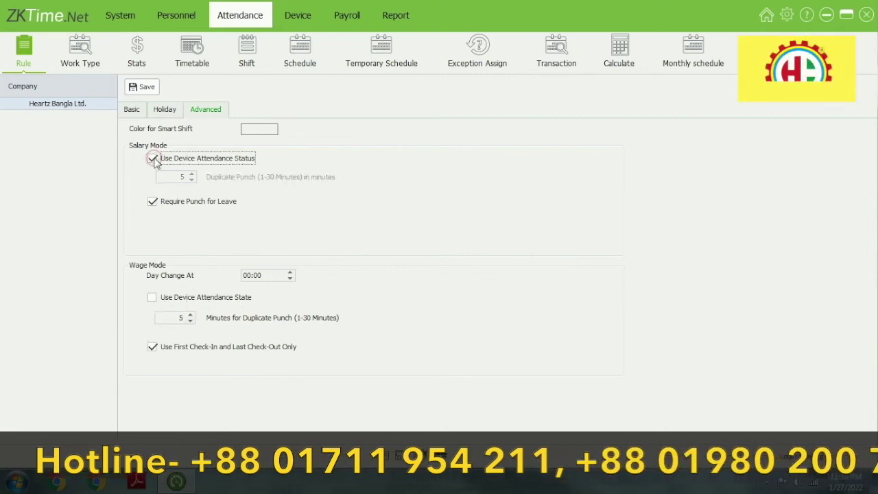
click(153, 159)
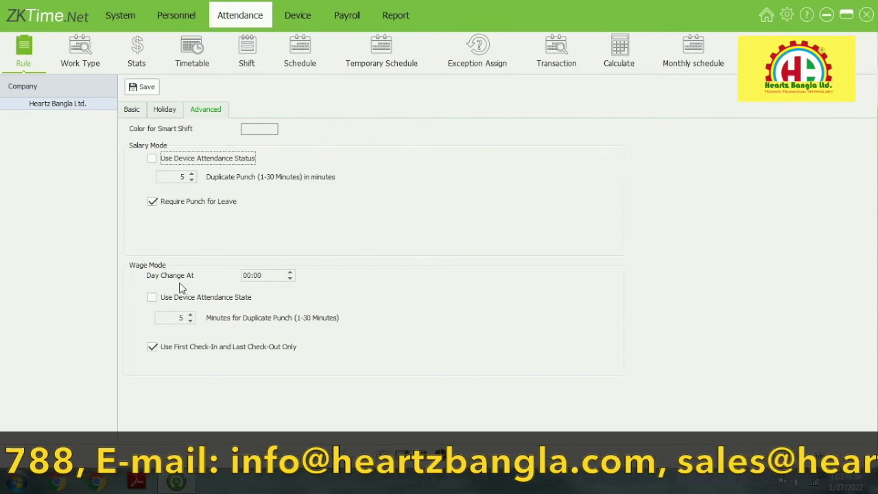
click(290, 279)
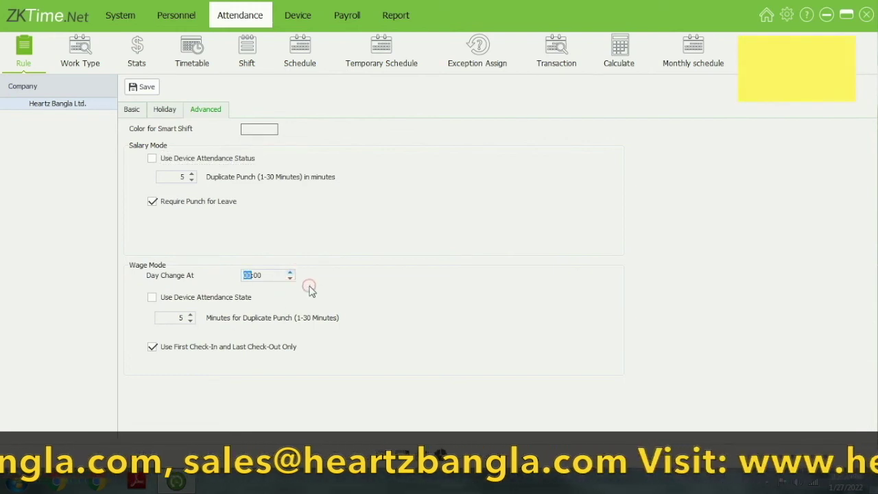
click(192, 177)
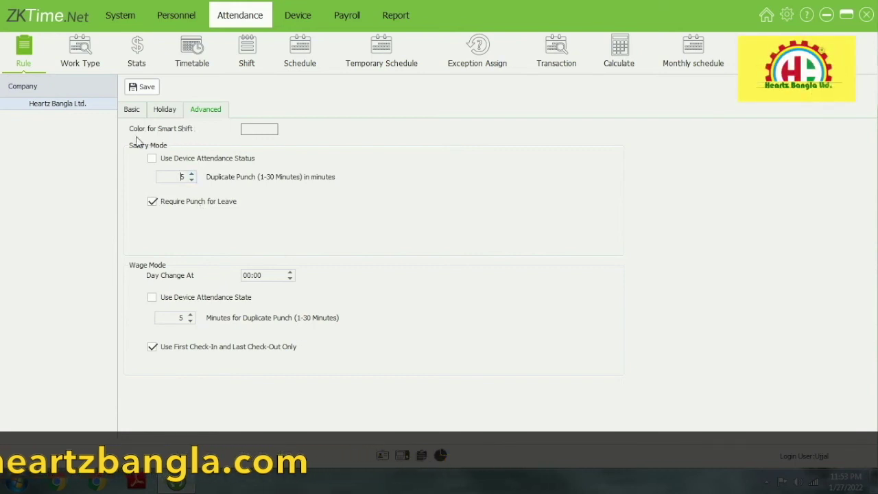
click(254, 130)
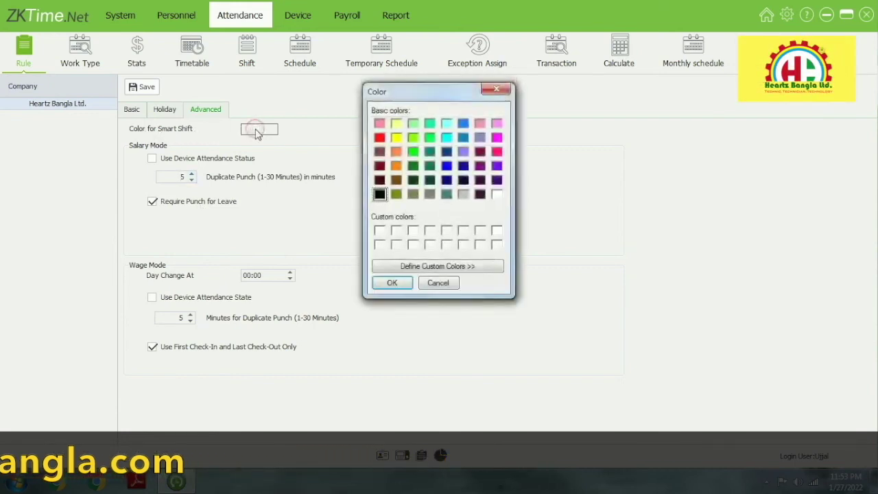
Pick the yellow basic colour and confirm it for smart shifts.
click(396, 139)
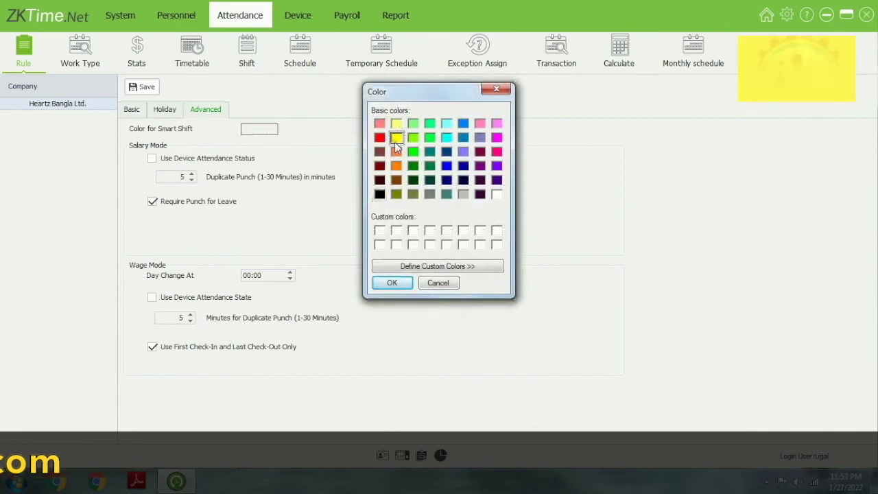
click(393, 283)
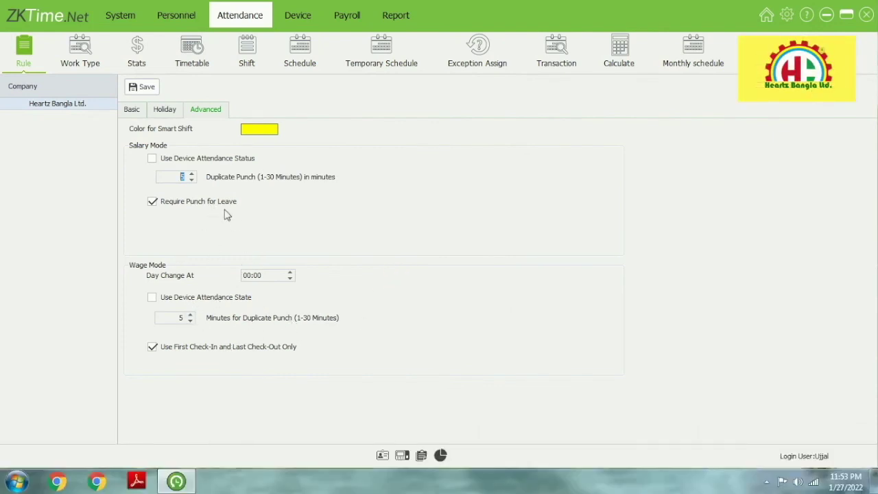
click(165, 111)
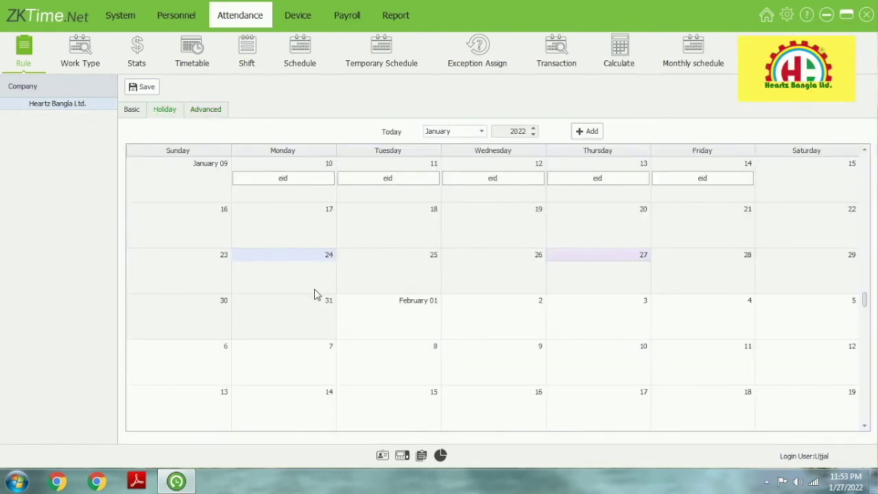
Review the Holiday, Advanced and Basic tabs, then save the attendance rules.
scroll(357, 280, up, 1)
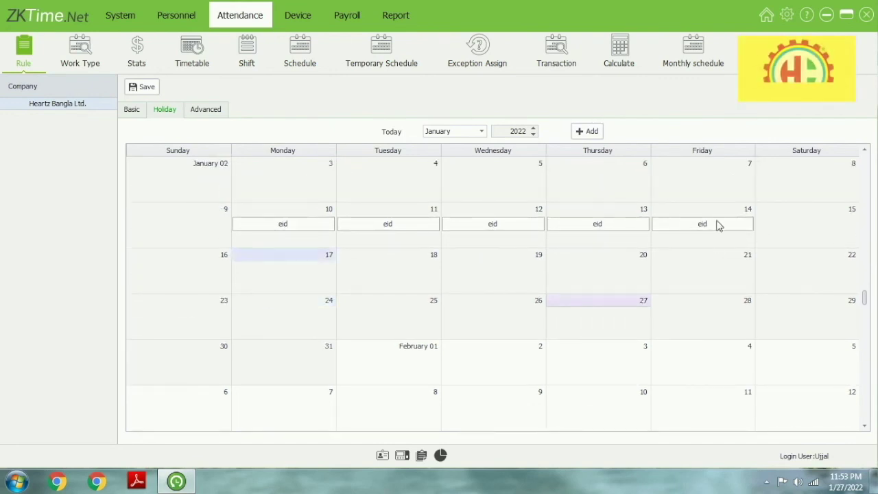
click(209, 111)
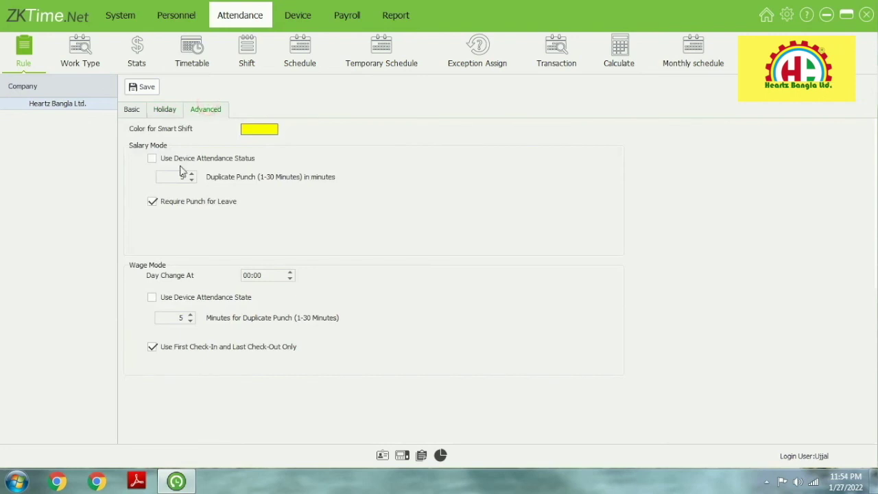
click(133, 111)
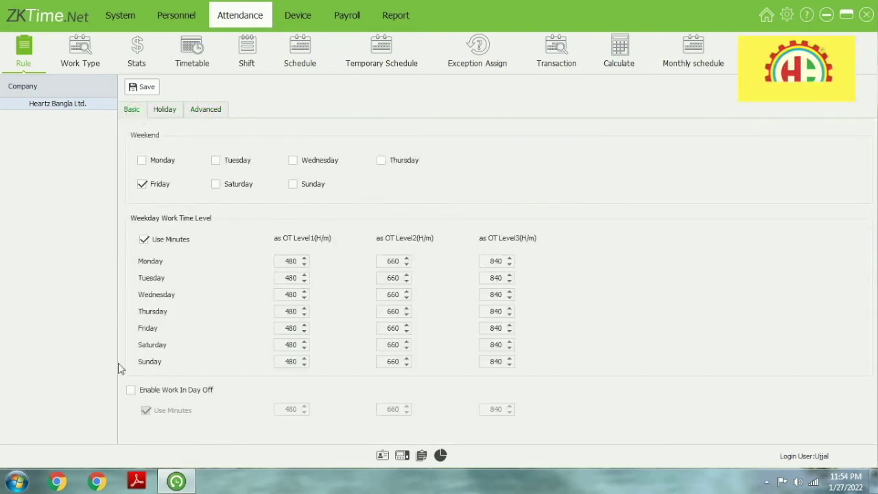
click(140, 89)
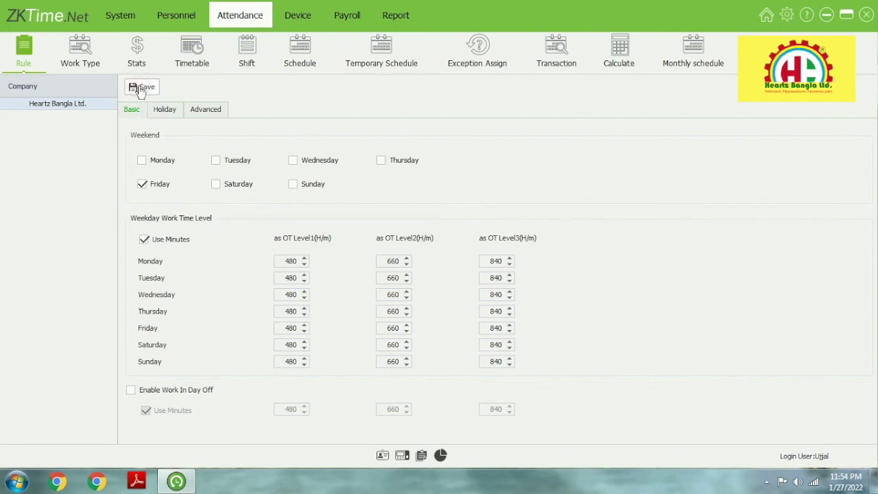